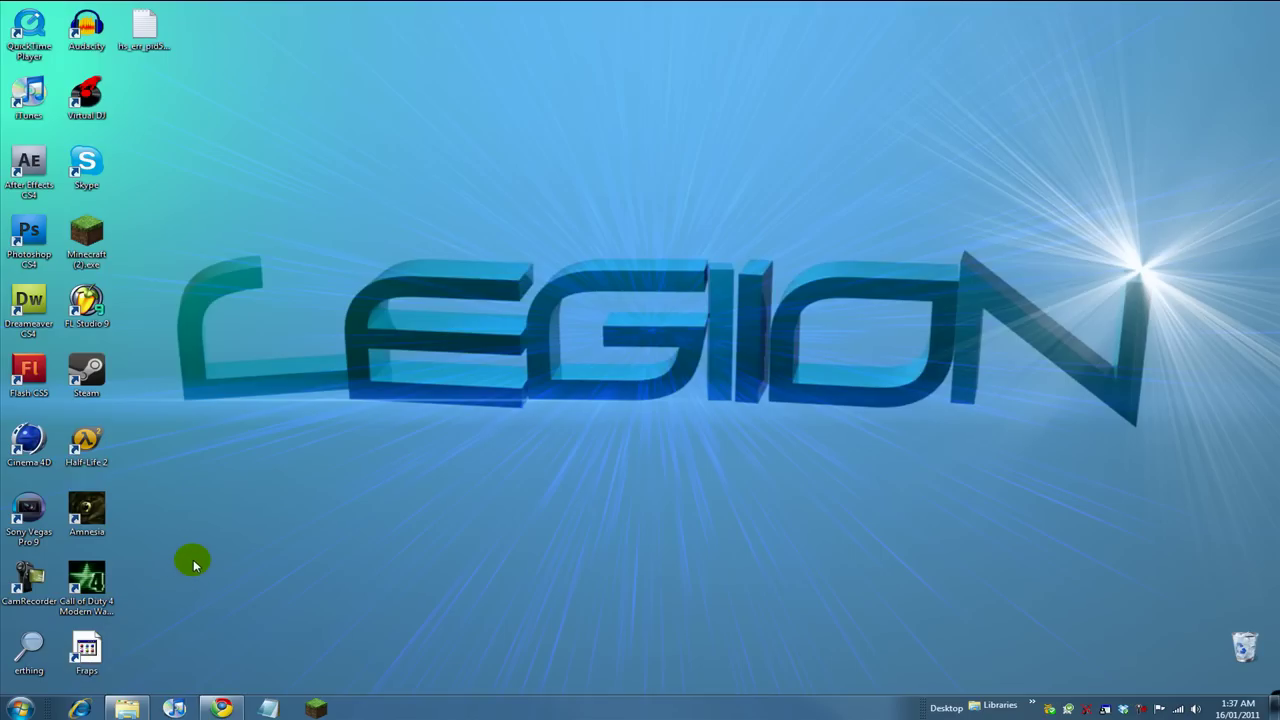
Launch Fraps and bring its window up.
click(87, 648)
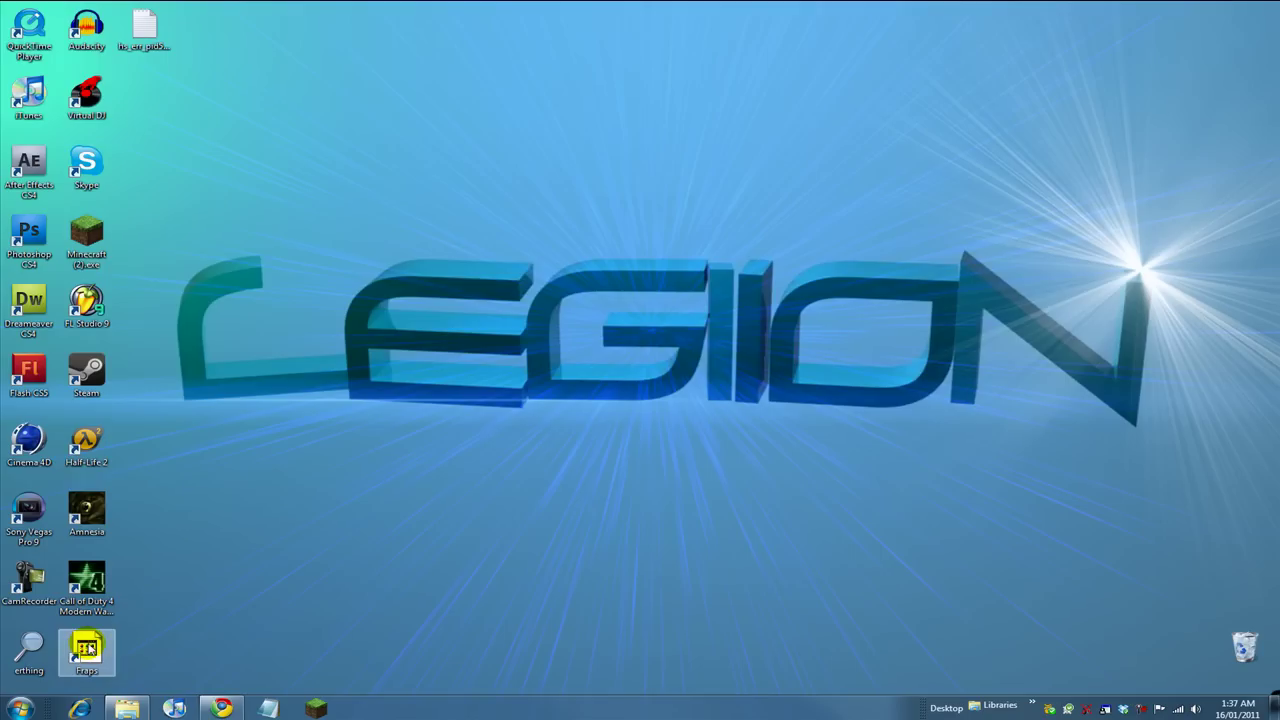
double_click(88, 648)
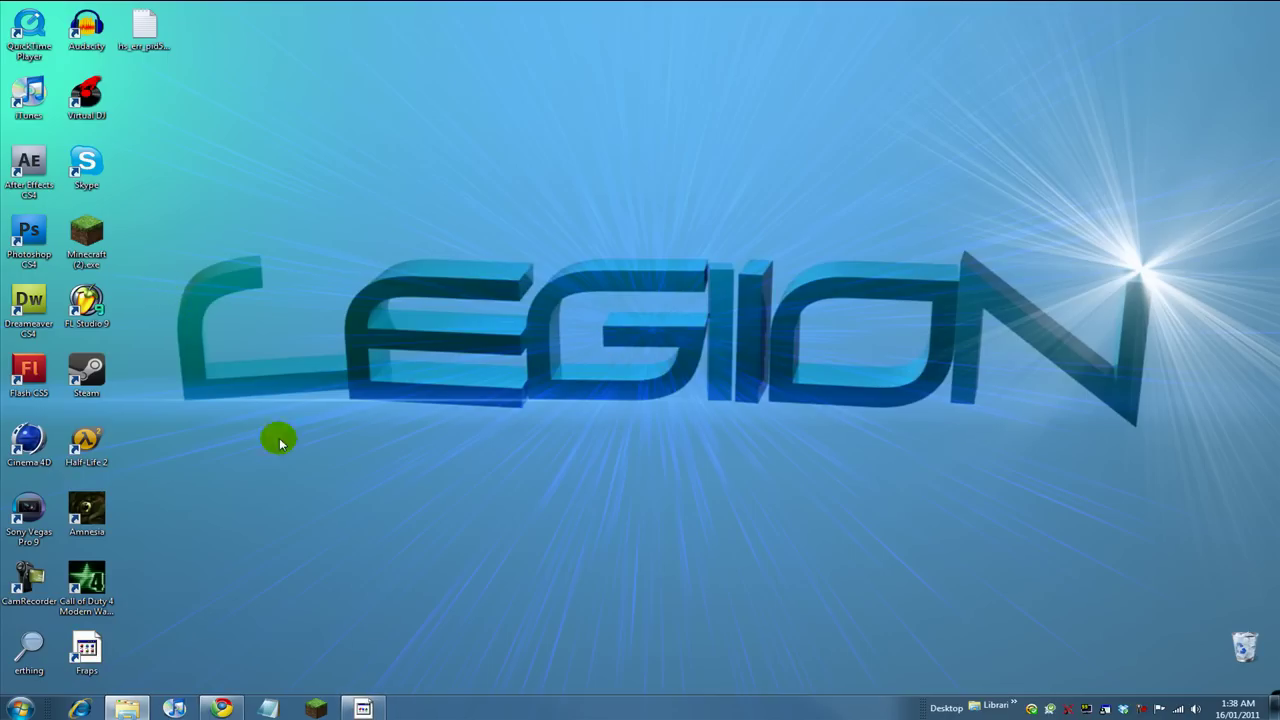
click(364, 706)
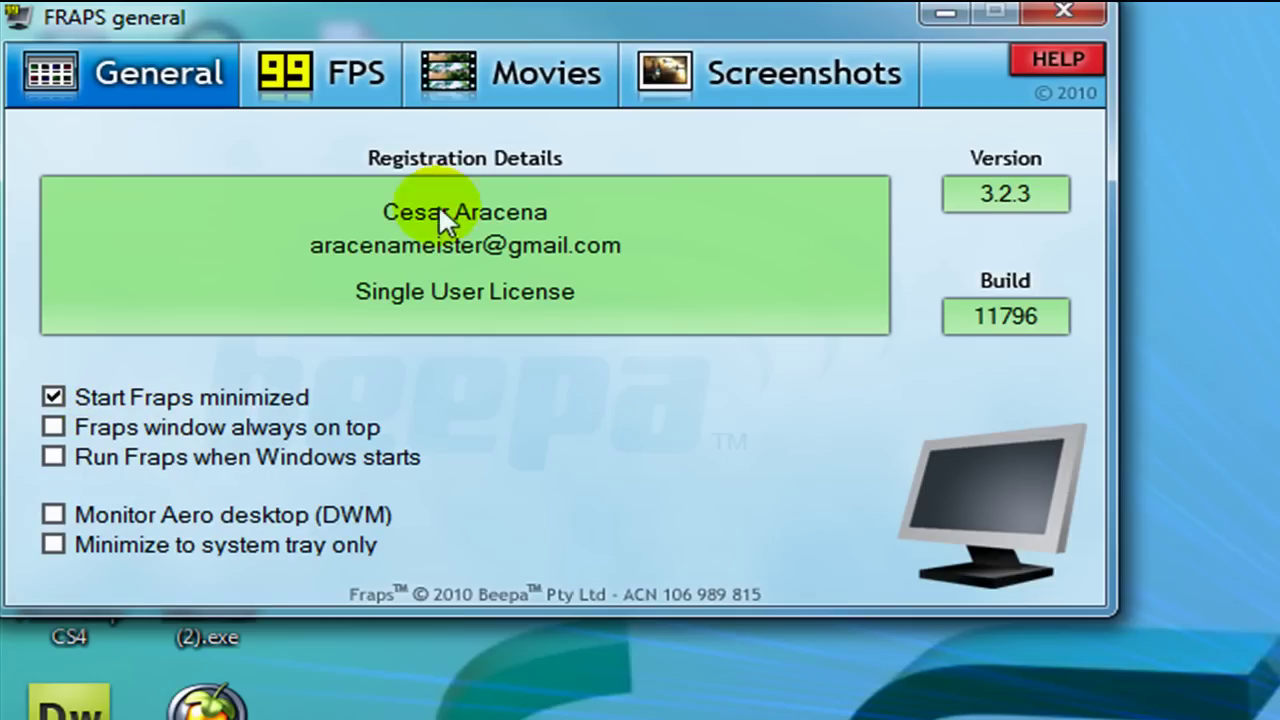
Review the FPS and movie settings, including the folder browser for saving movies, keeping the existing folder.
click(359, 78)
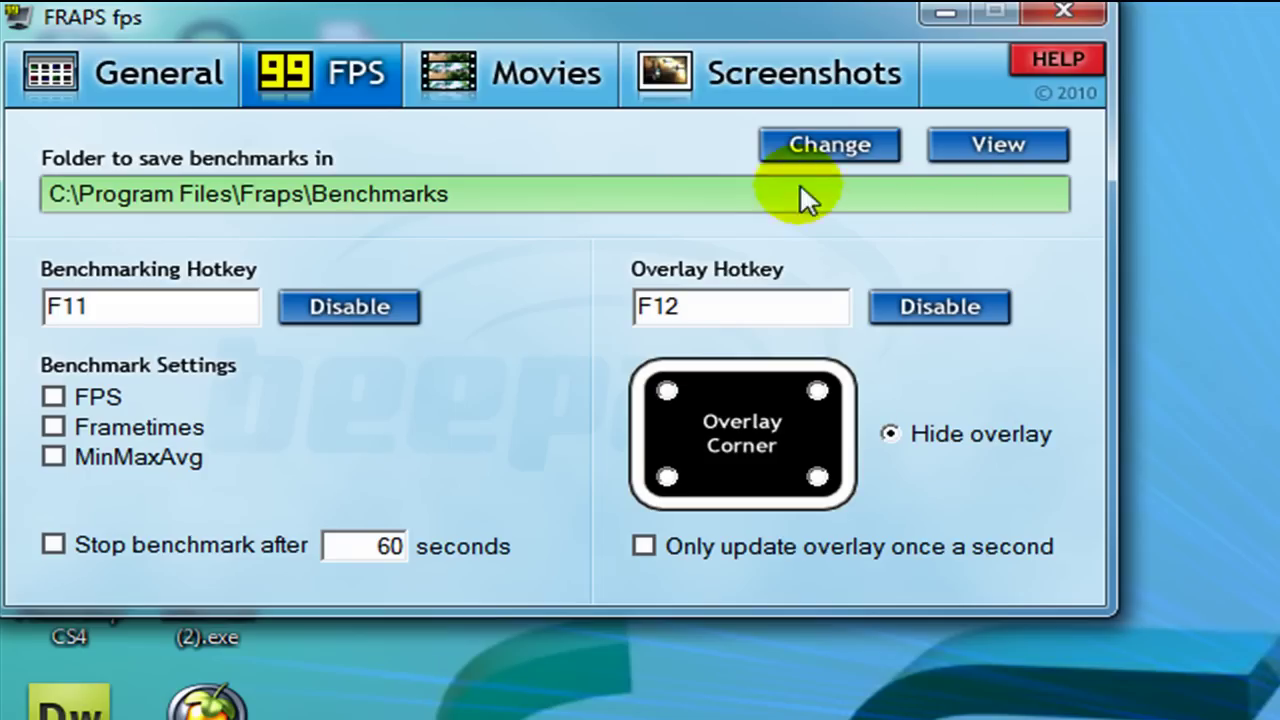
click(555, 83)
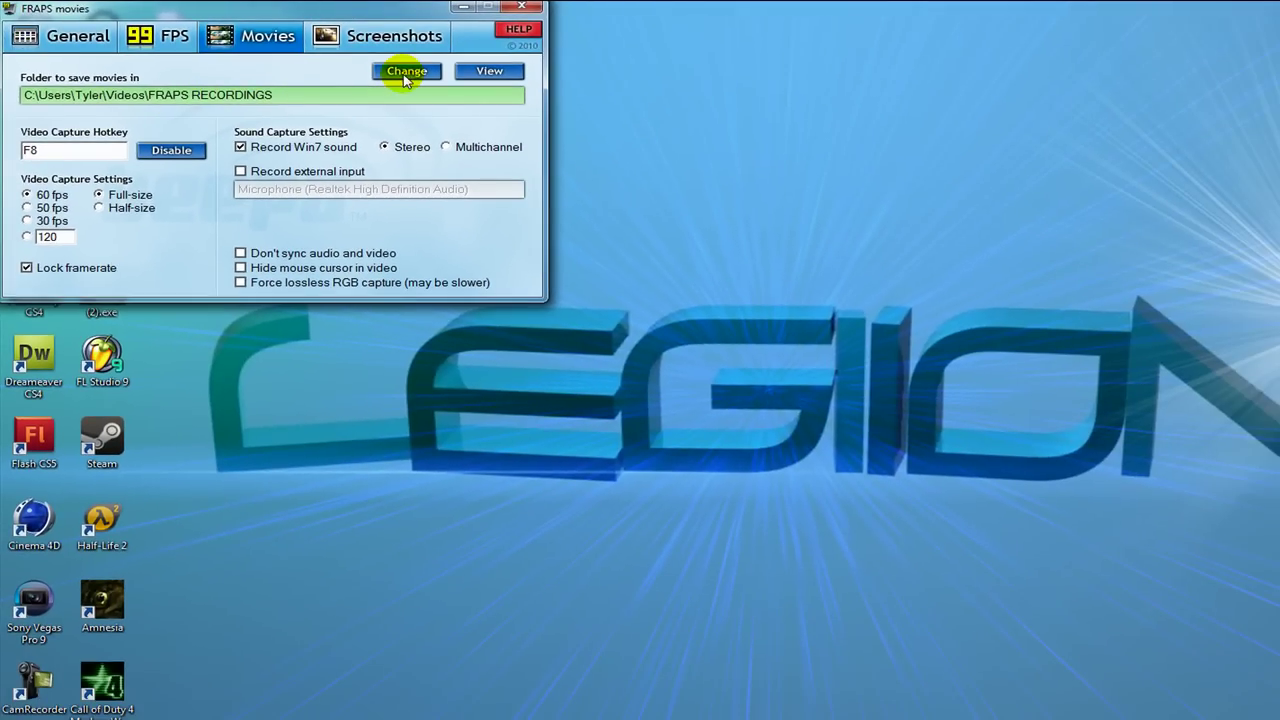
click(405, 71)
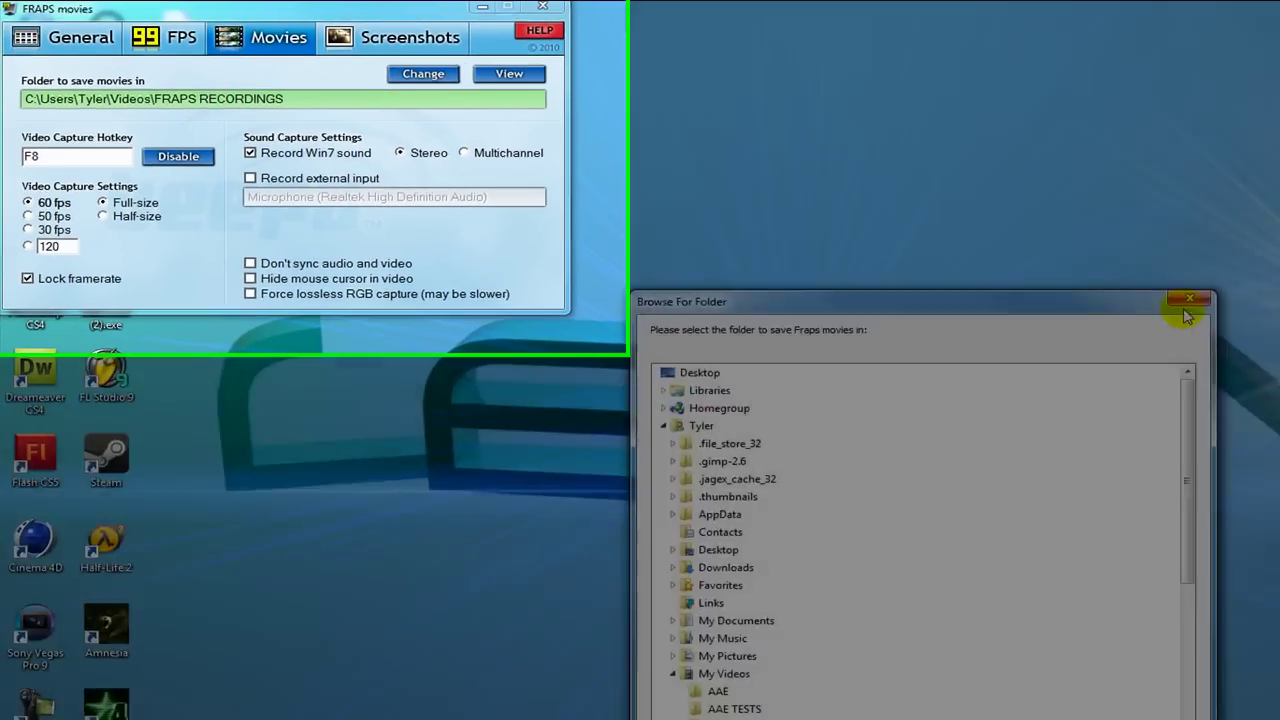
click(1185, 305)
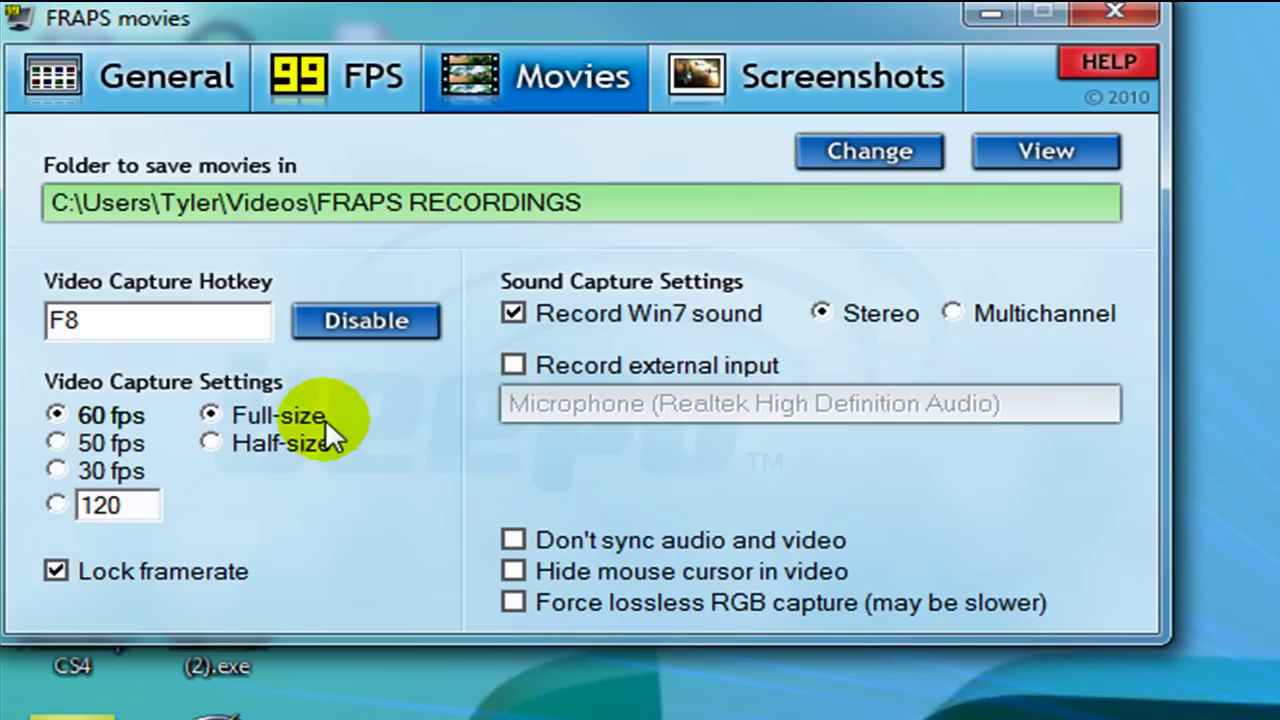
Try the 30 fps video capture rate and external input recording, restoring 60 fps and external input off.
click(205, 333)
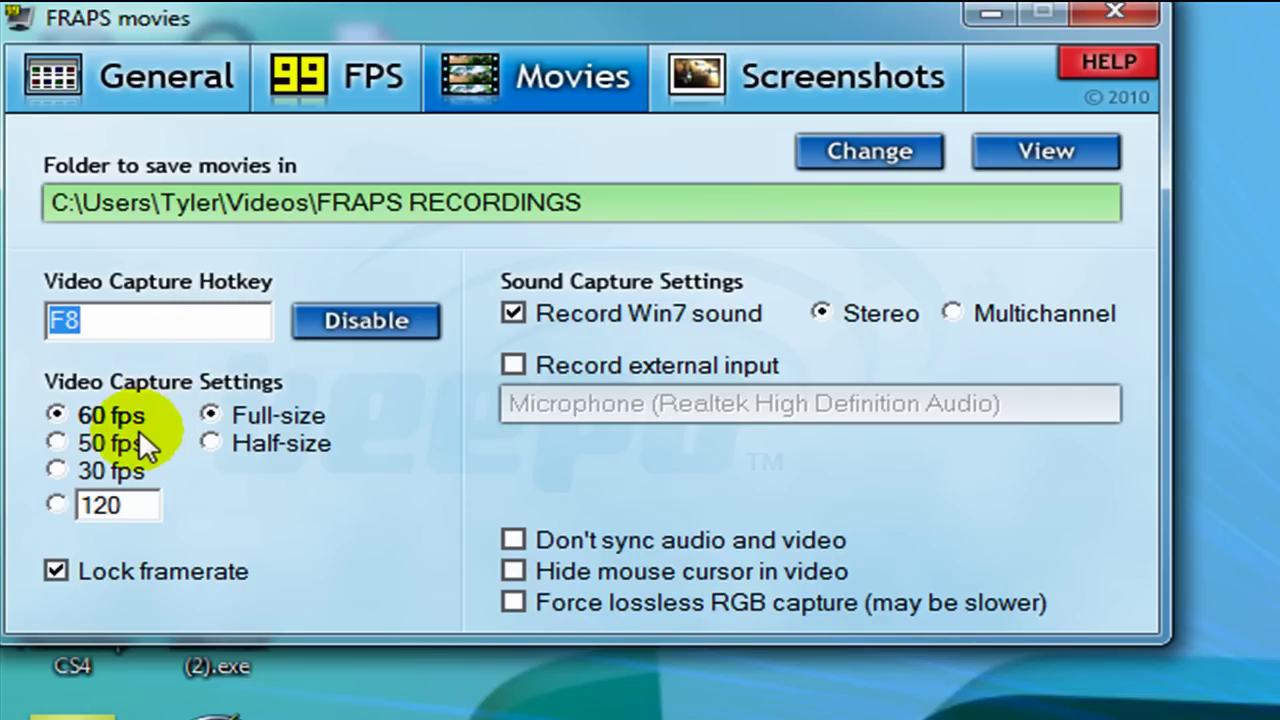
click(55, 470)
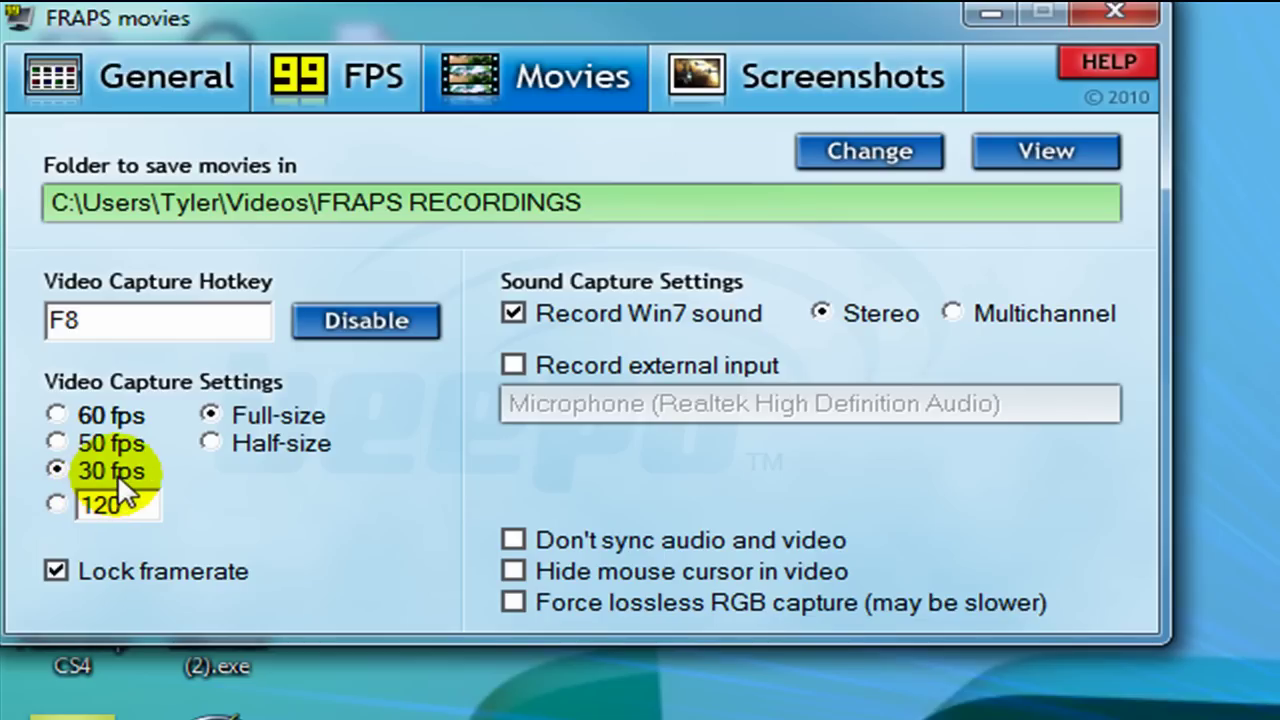
click(58, 410)
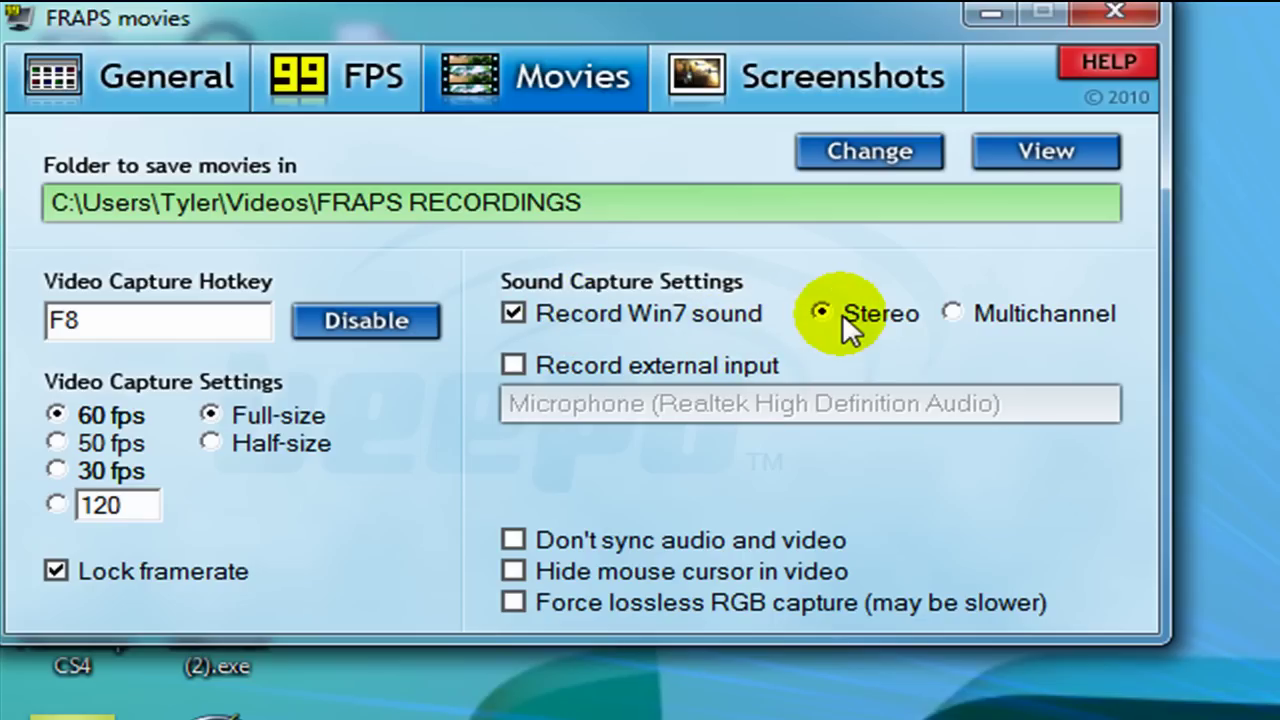
click(515, 361)
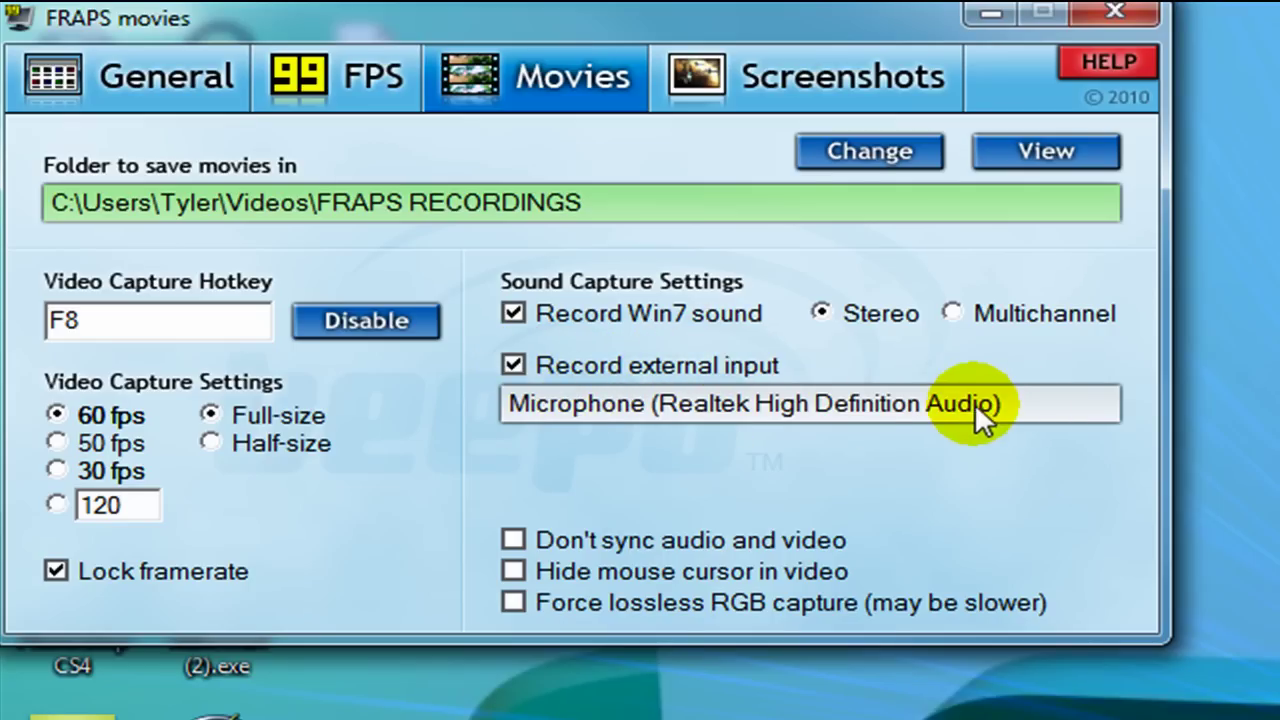
click(511, 362)
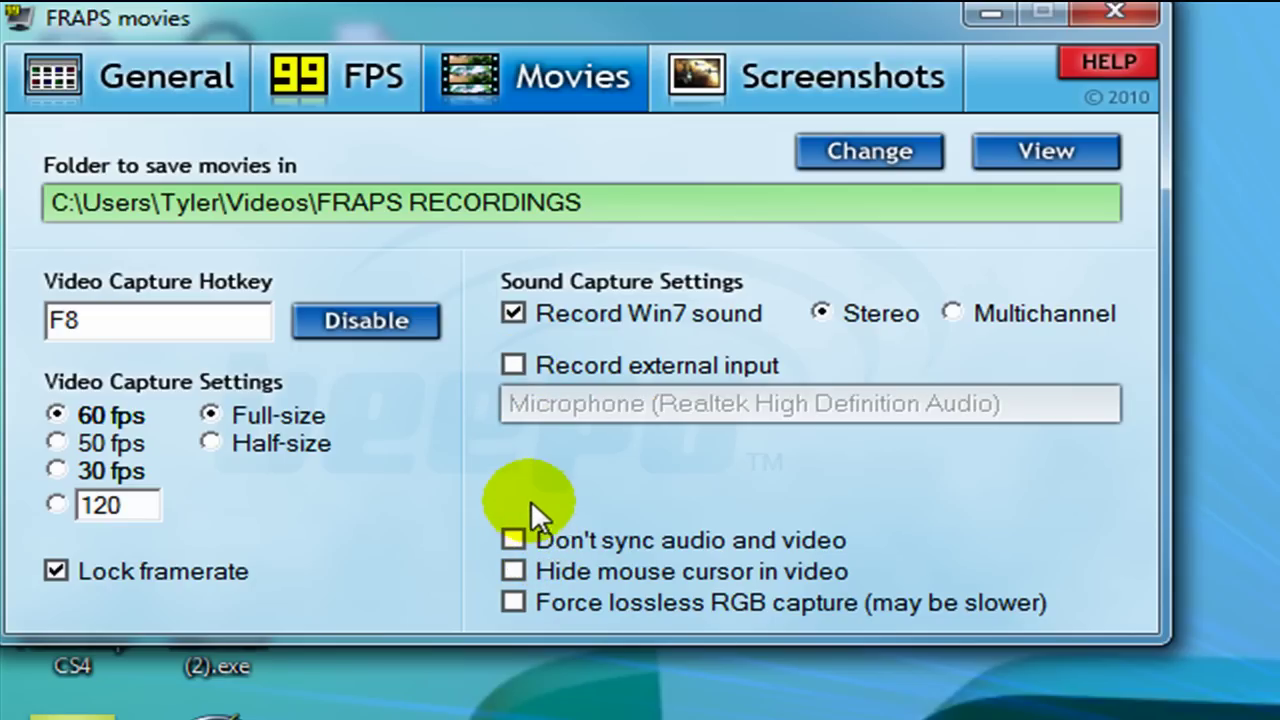
Enable Force lossless RGB capture for movies, leaving the "Don't sync audio and video" option off.
click(514, 539)
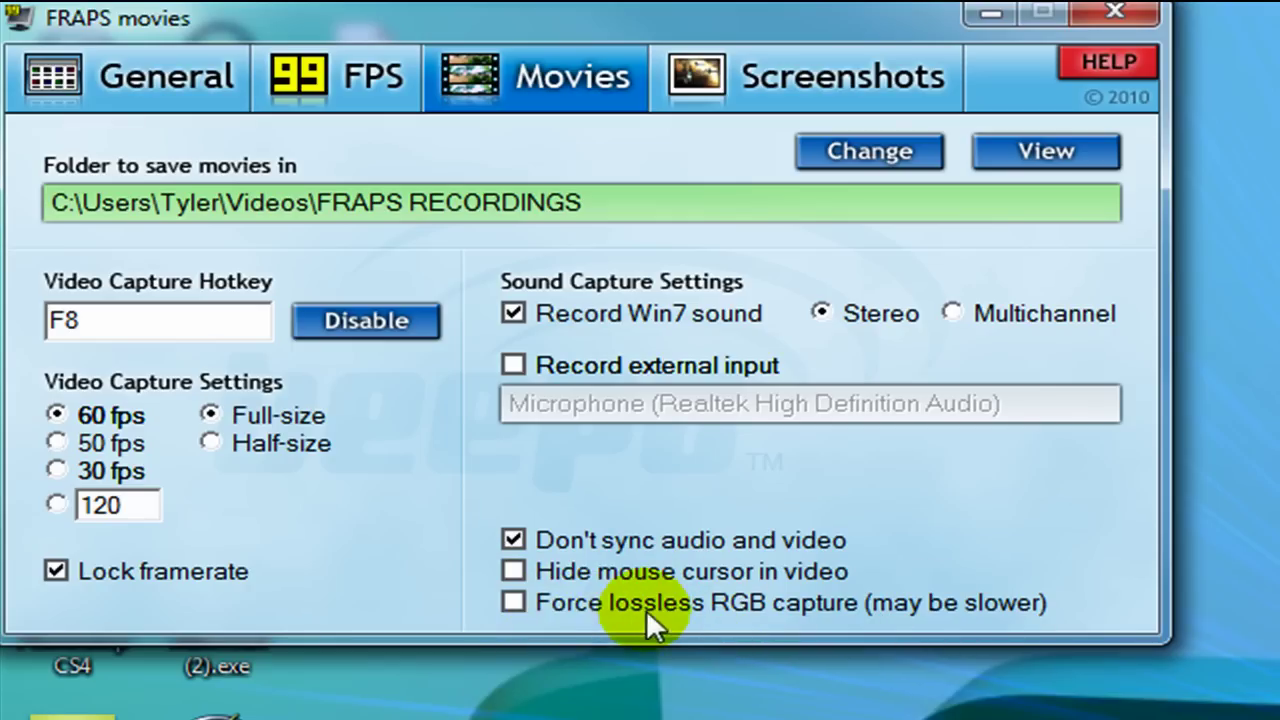
click(515, 601)
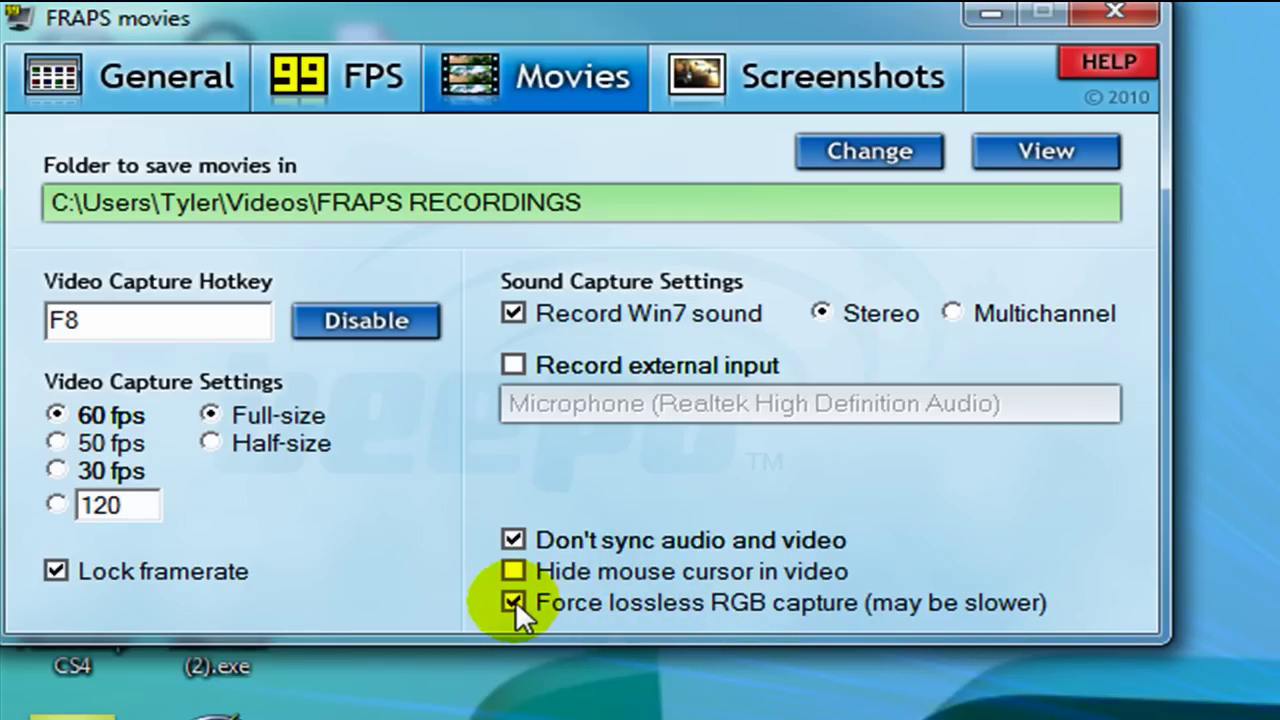
click(516, 537)
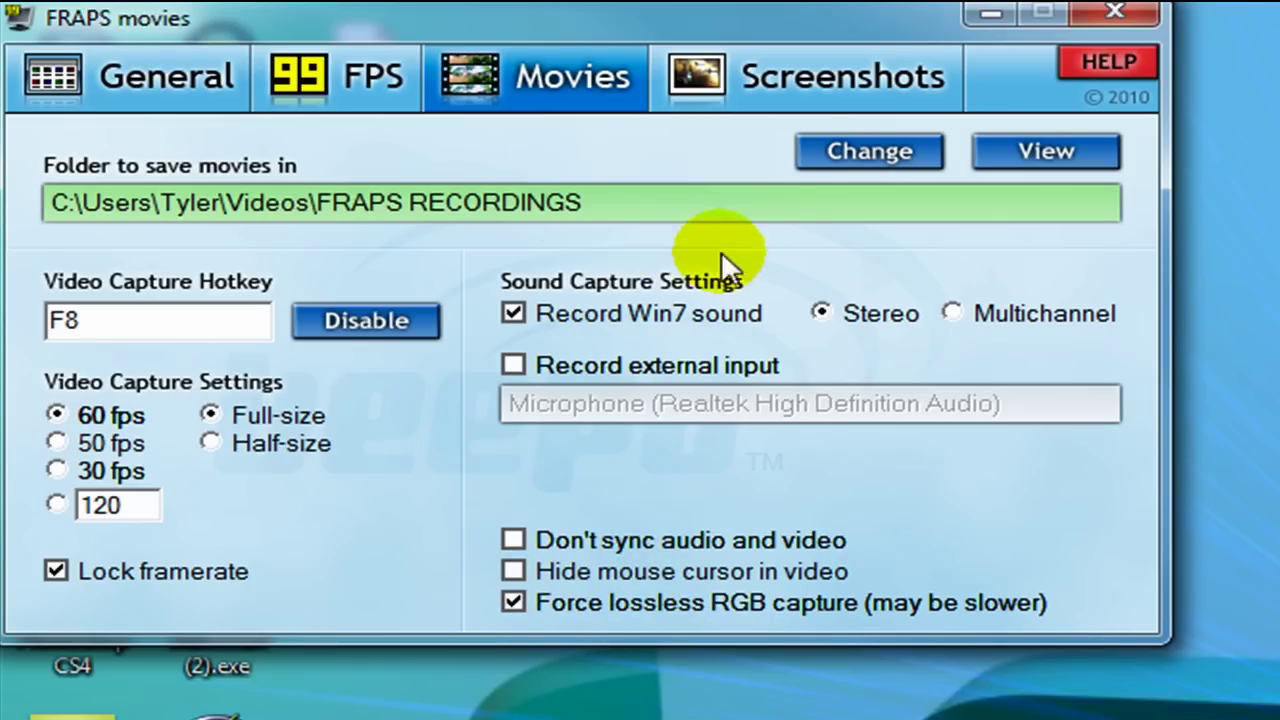
Look over the screenshot capture settings and minimize the Fraps window.
click(805, 82)
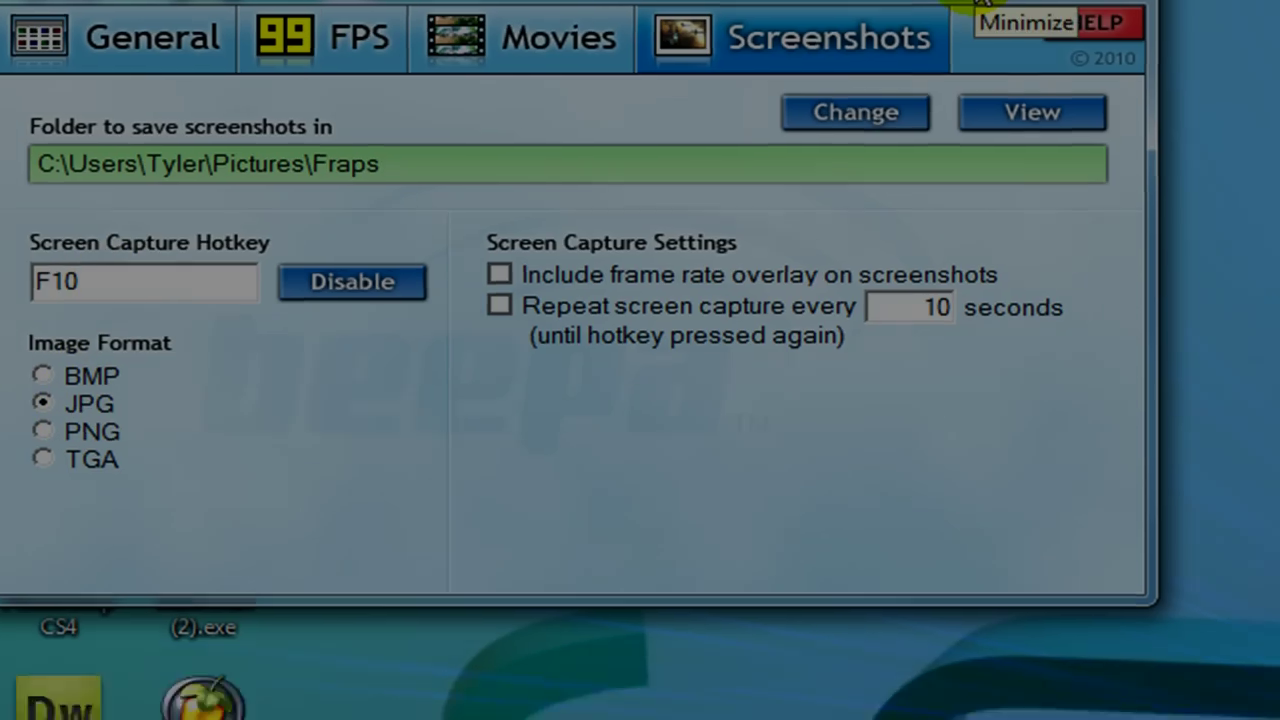
click(990, 14)
Switch to Minecraft, log in with the remembered account and join the multiplayer survival server.
click(420, 690)
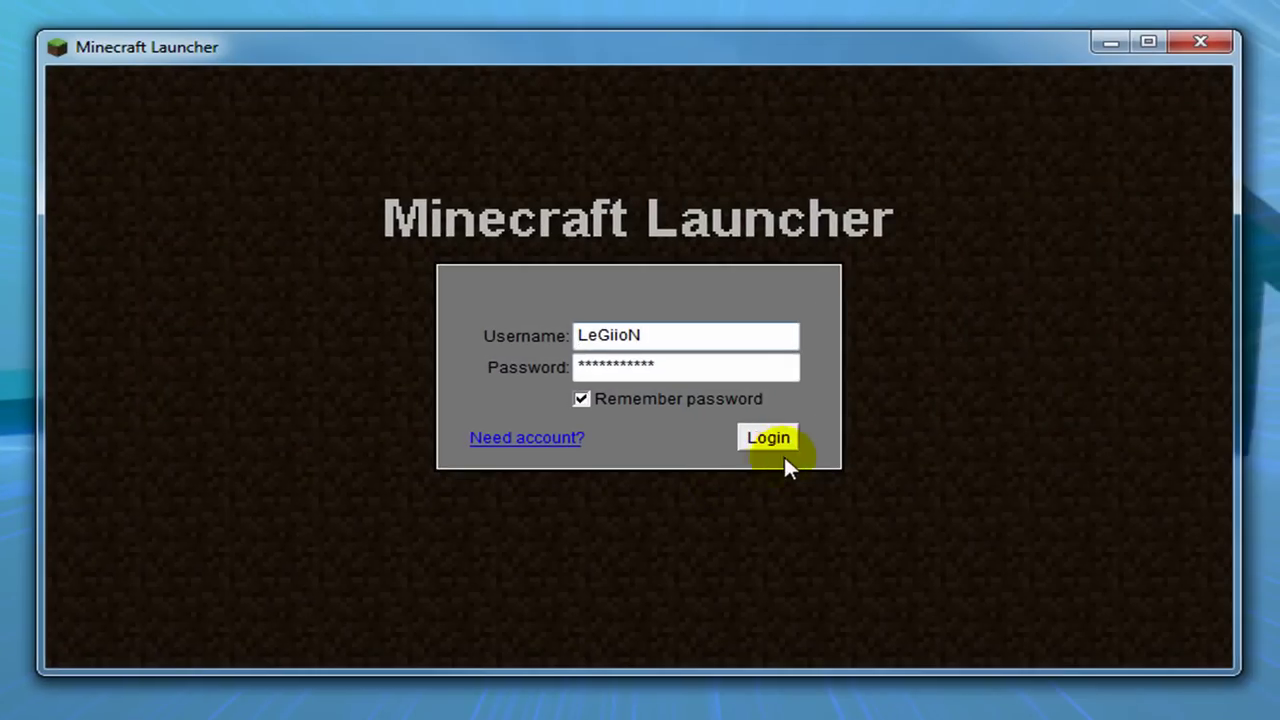
click(790, 416)
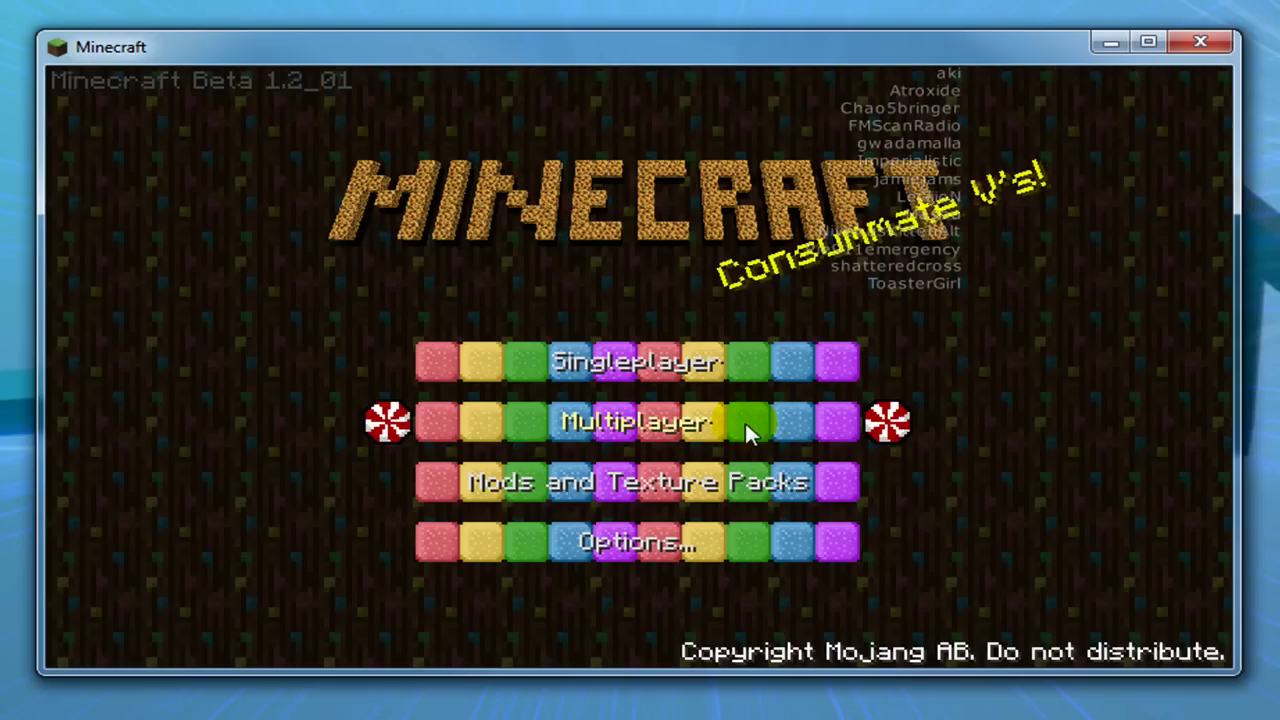
click(745, 422)
click(716, 512)
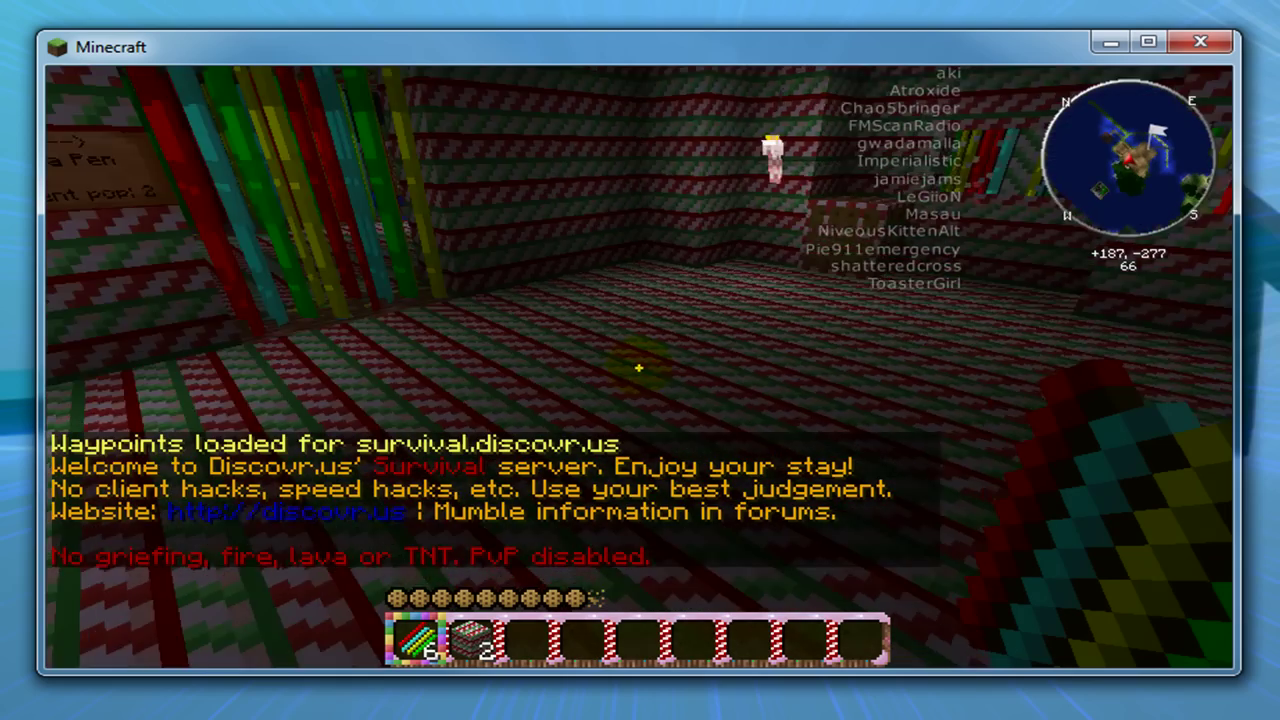
Walk around the striped house's interior, up the stairs and back down, briefly pausing and resuming the game.
key(w)
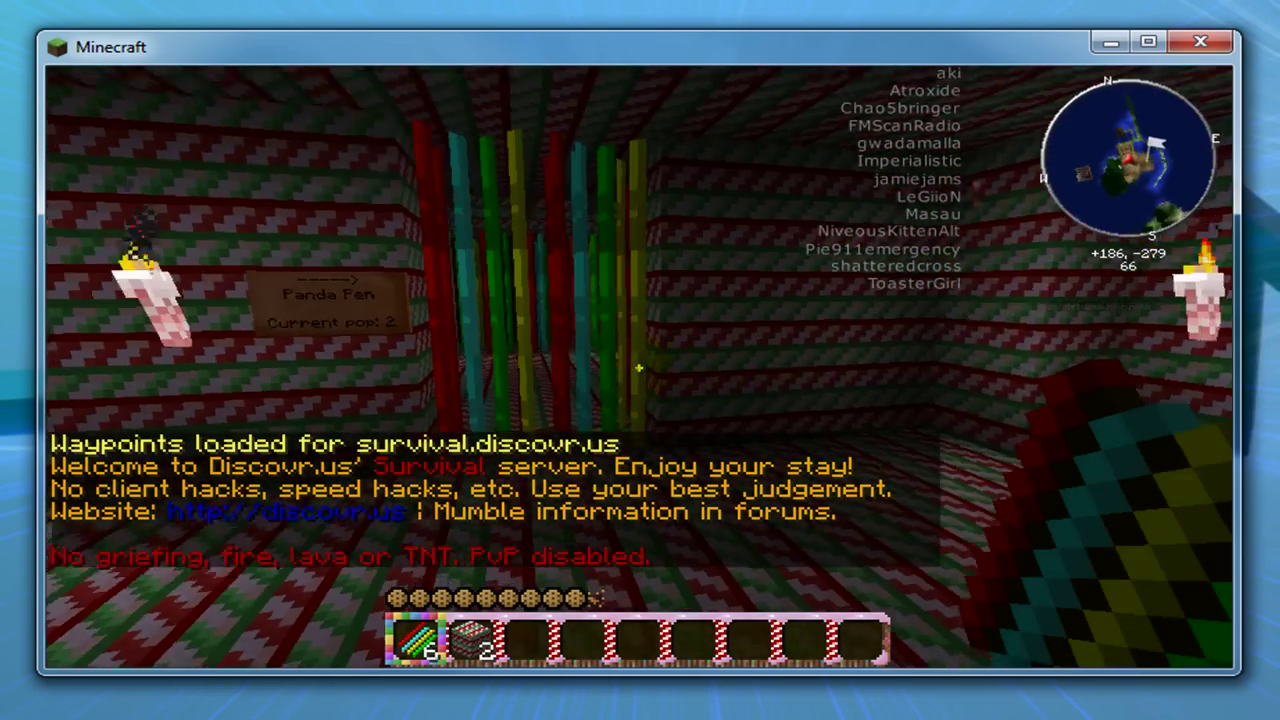
key(Escape)
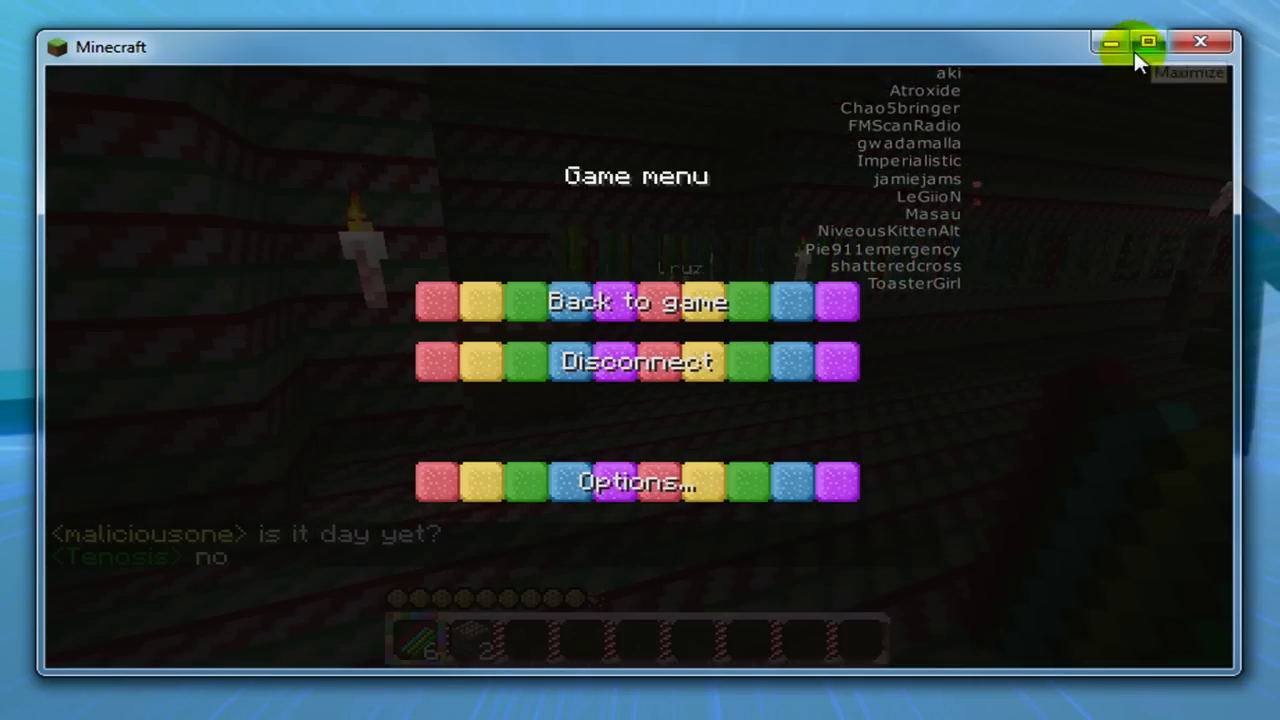
click(715, 300)
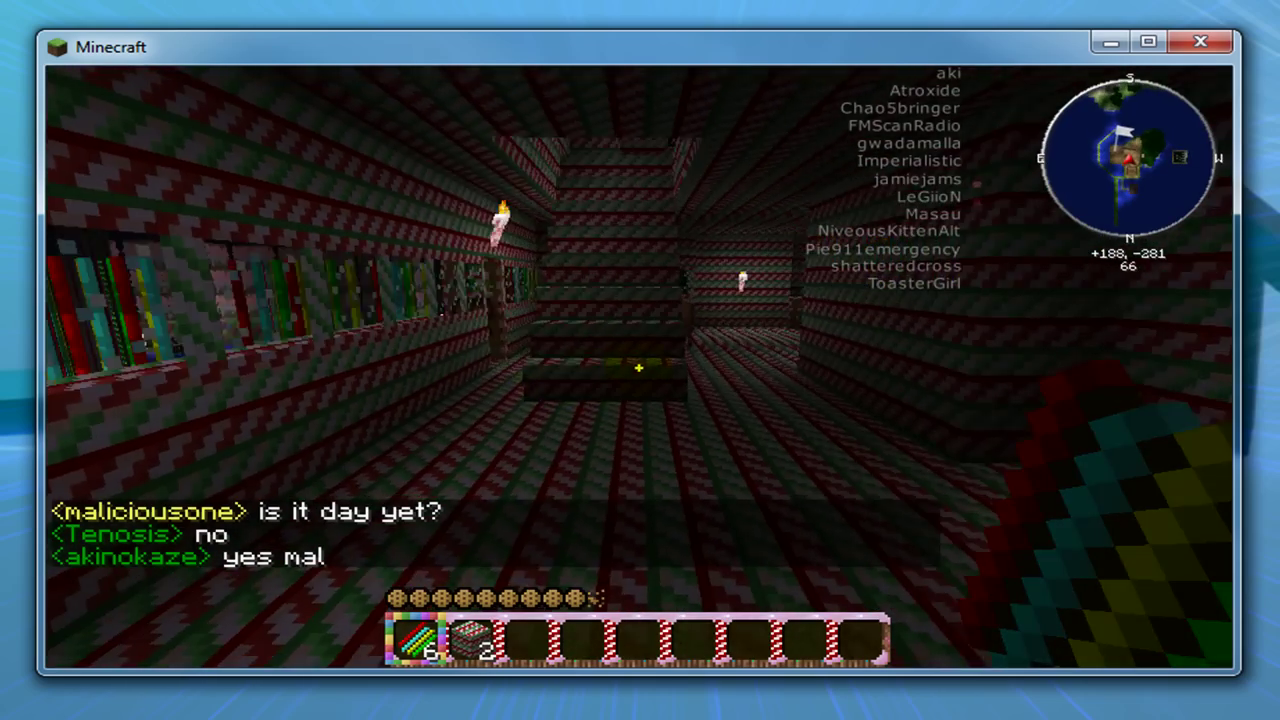
key(w)
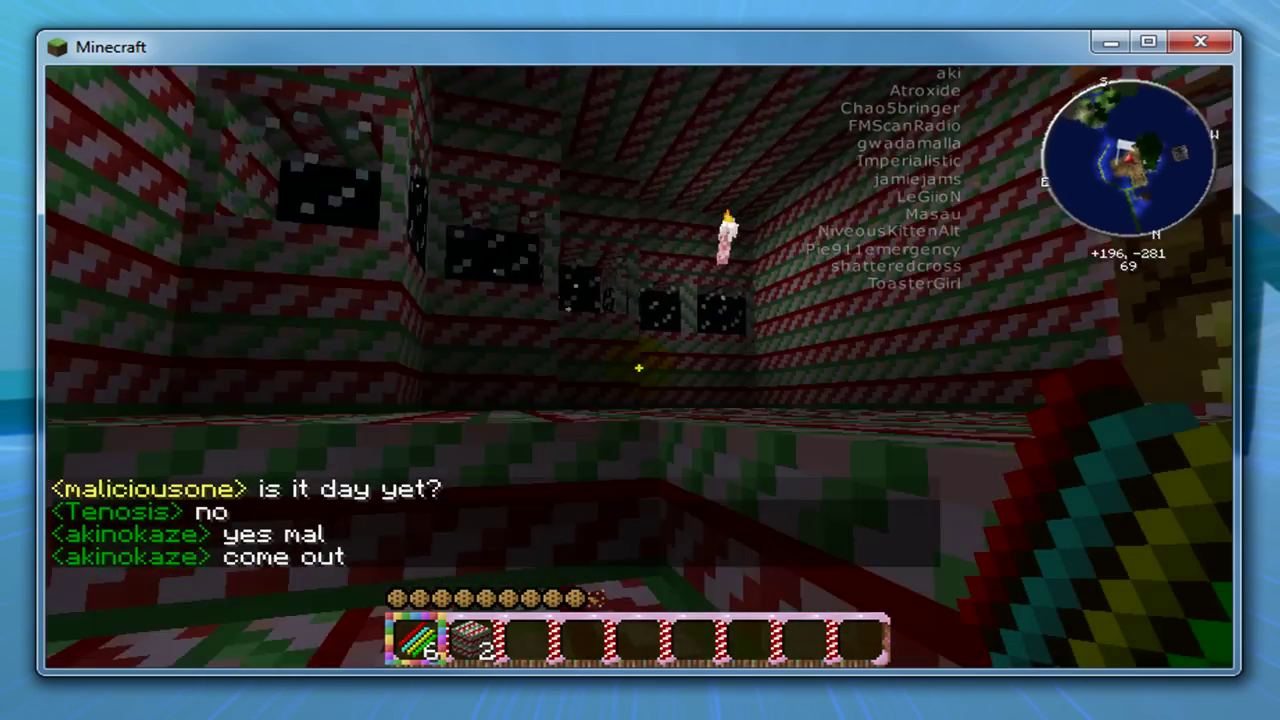
key(w)
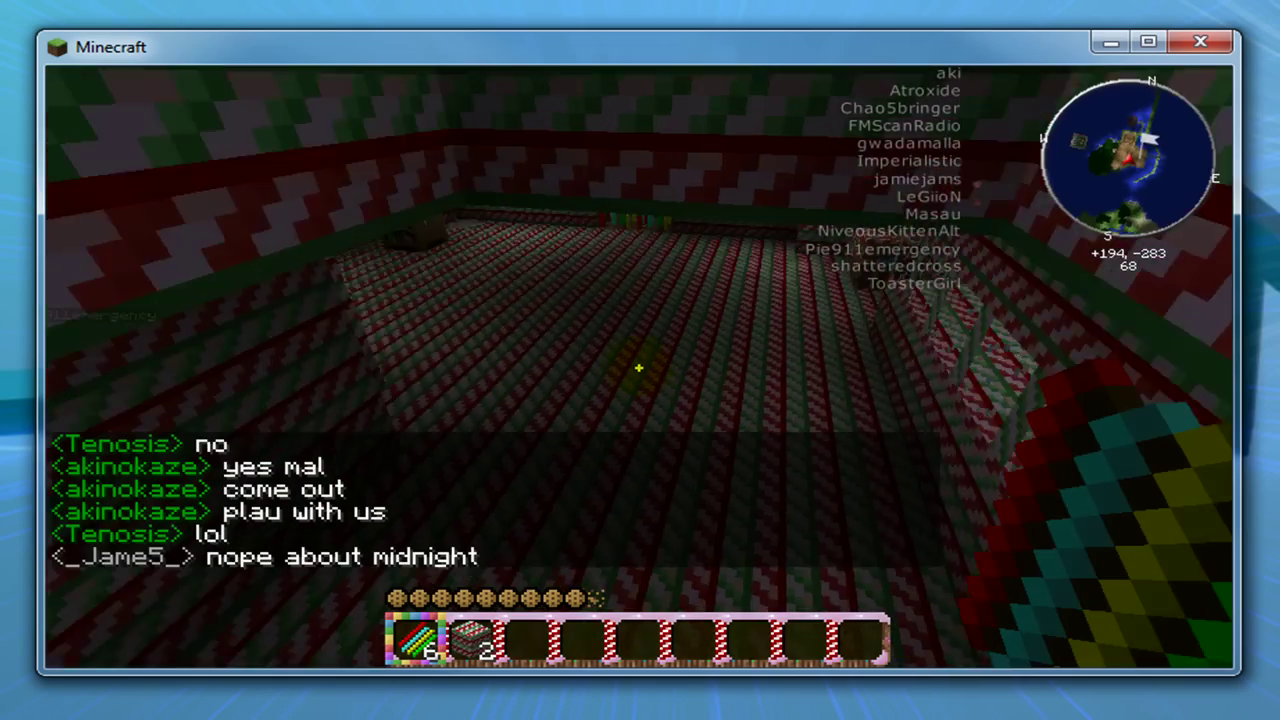
key(w)
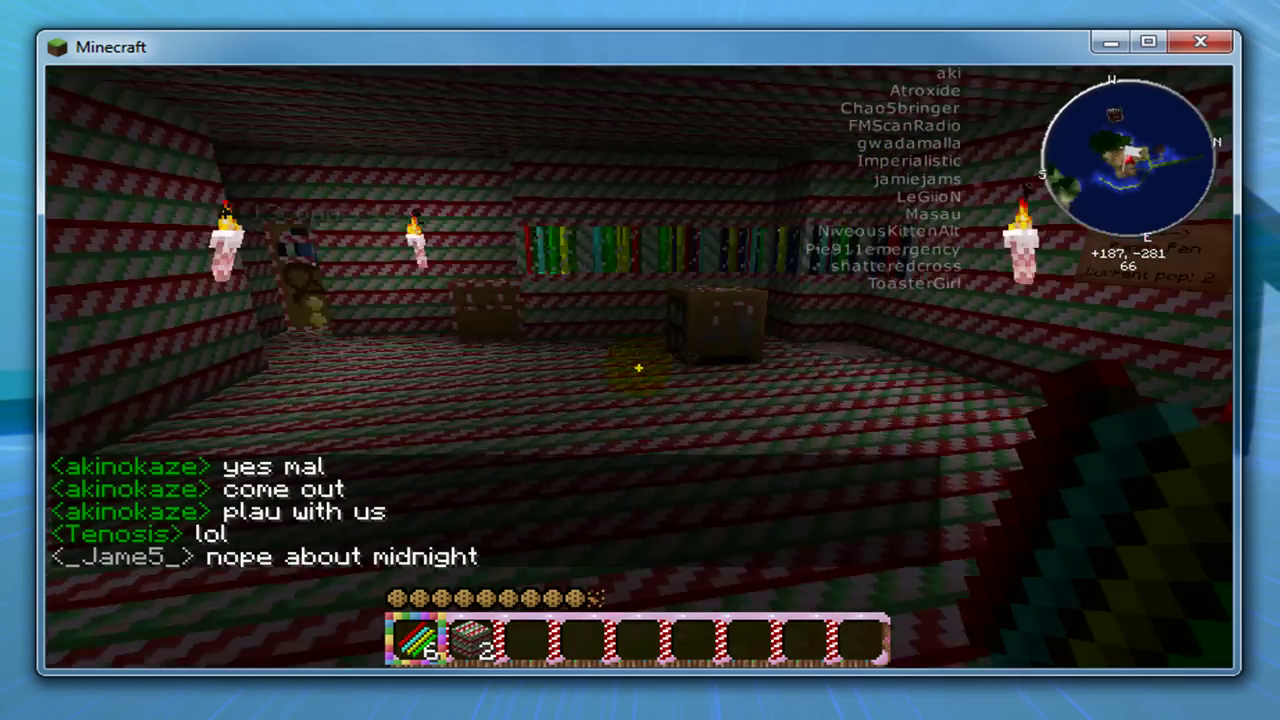
key(w)
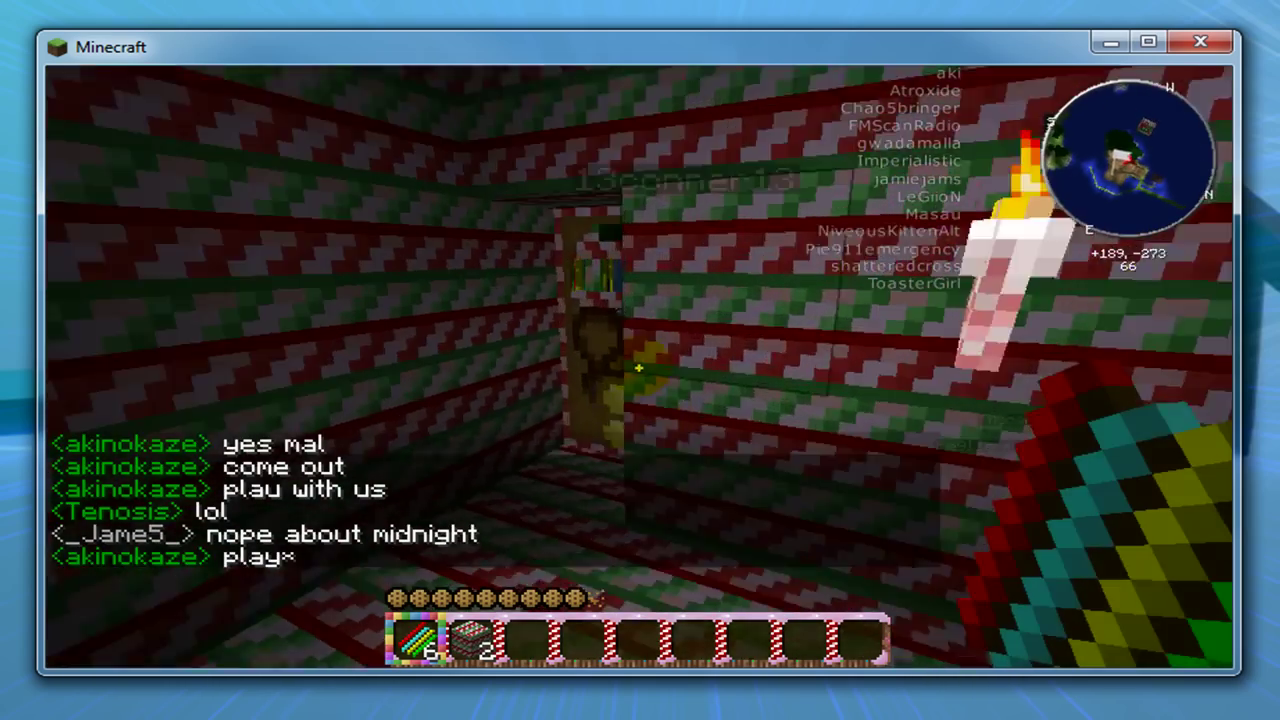
Leave the house through its wooden door and hit the player standing in the doorway.
key(w)
key(s)
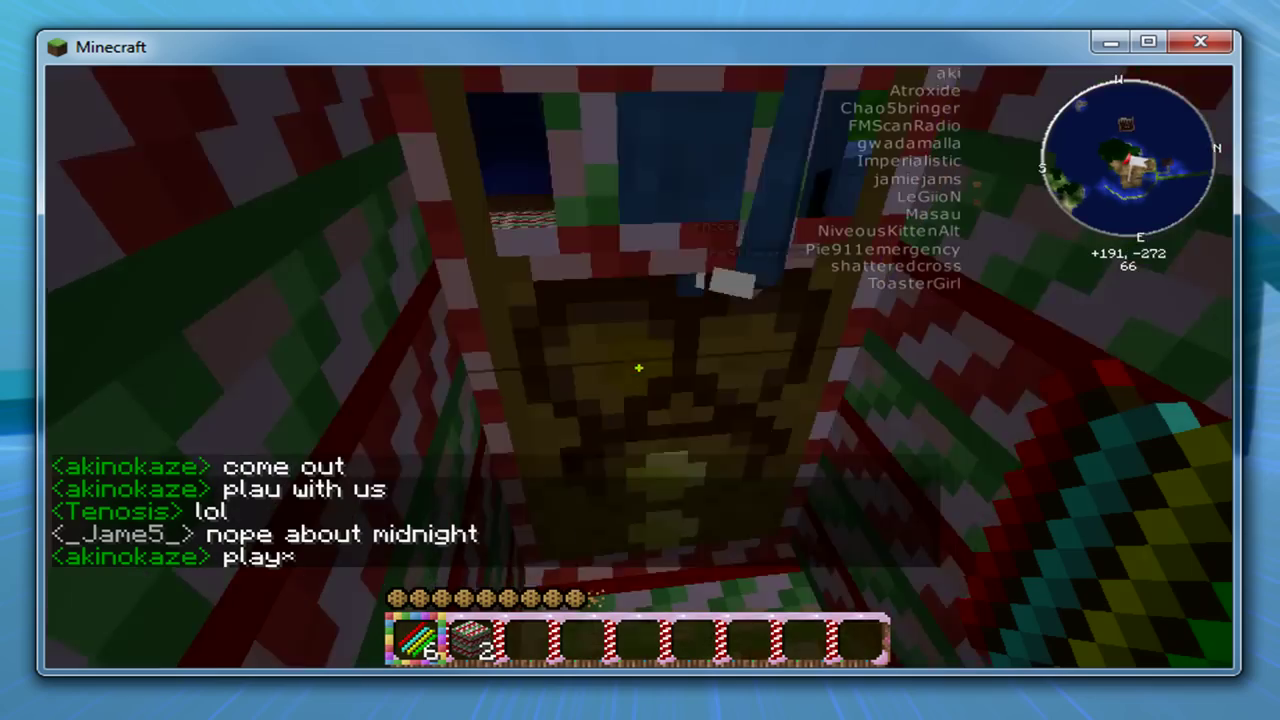
key(w)
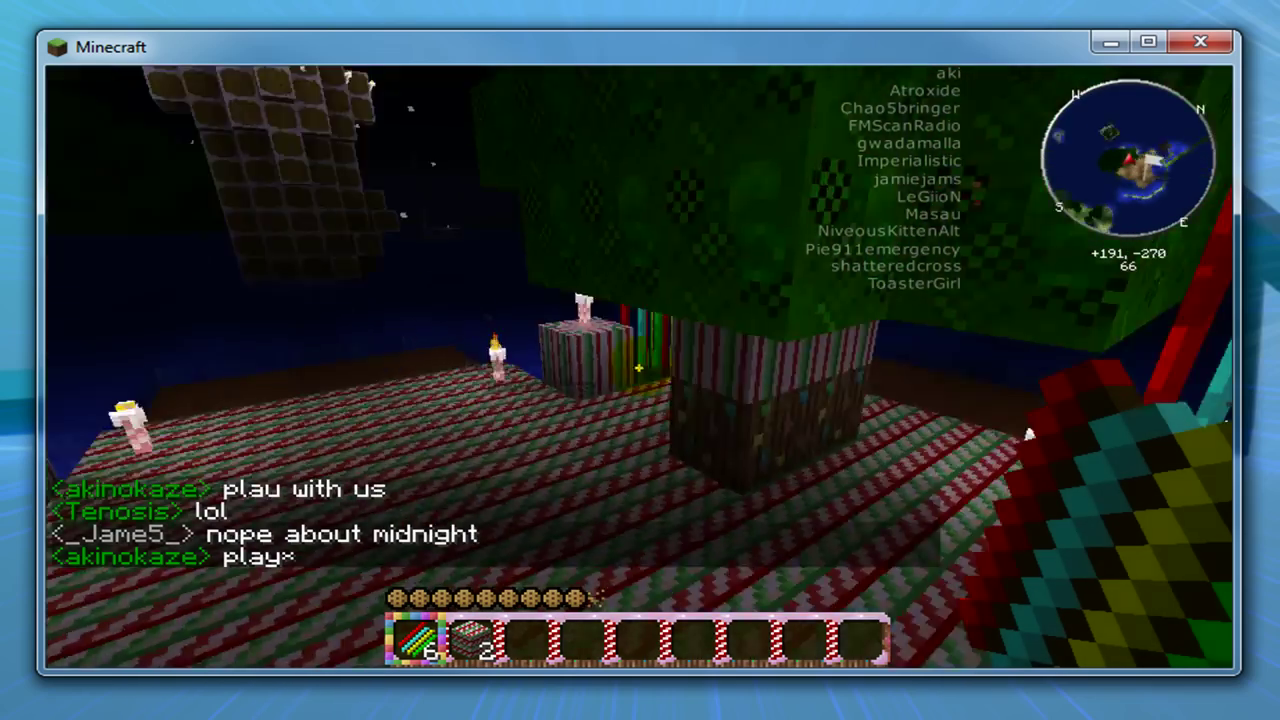
key(w)
click(639, 368)
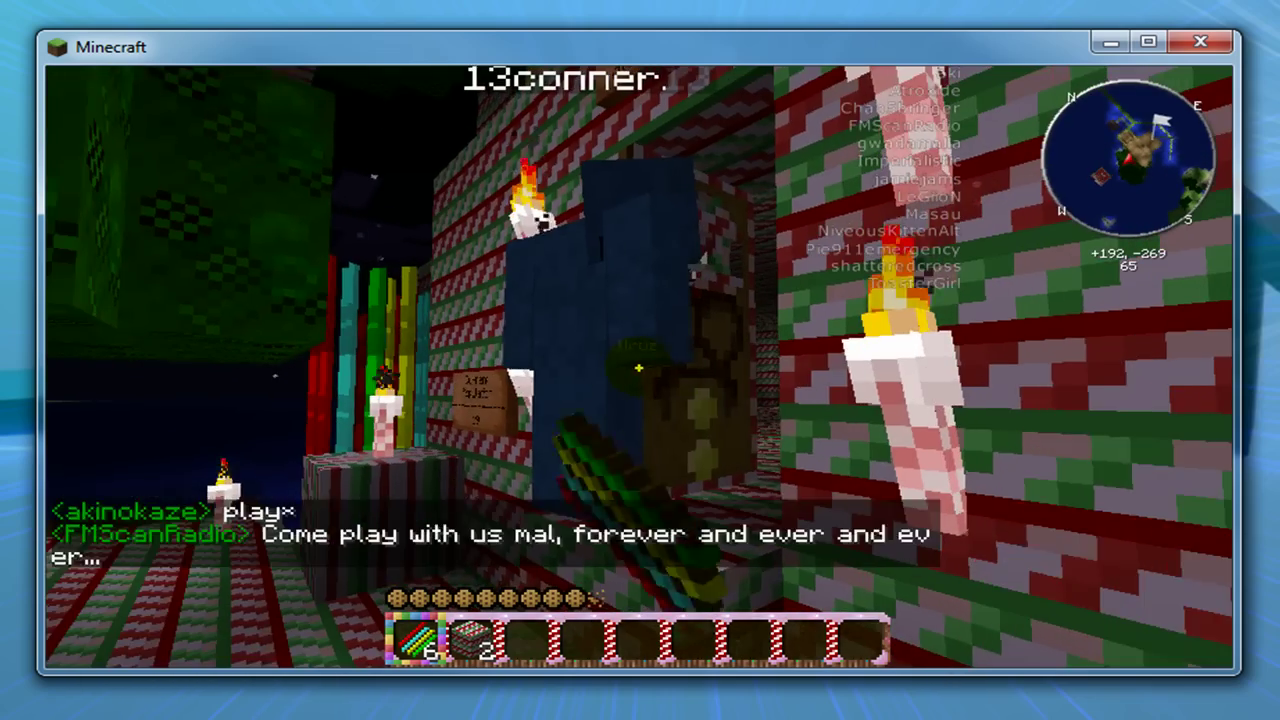
click(639, 368)
Cross the striped deck past the tree and turn around to face the front of the house.
key(w)
key(w)
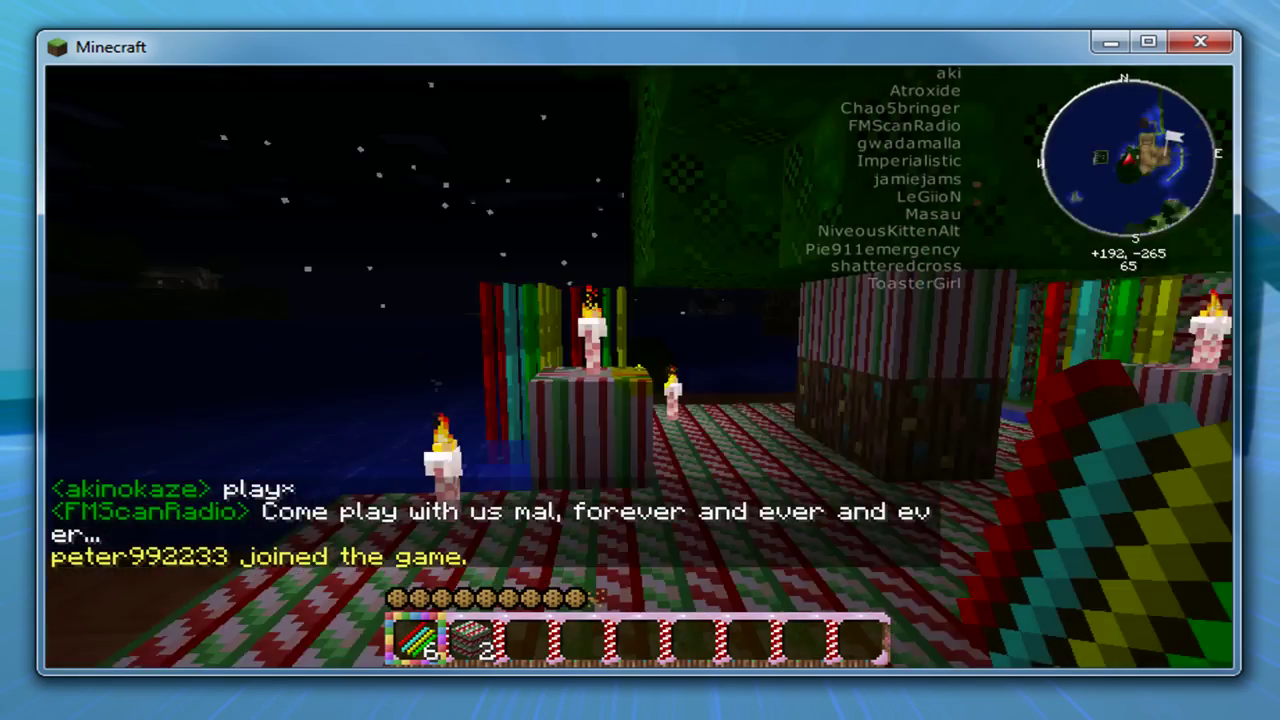
key(w)
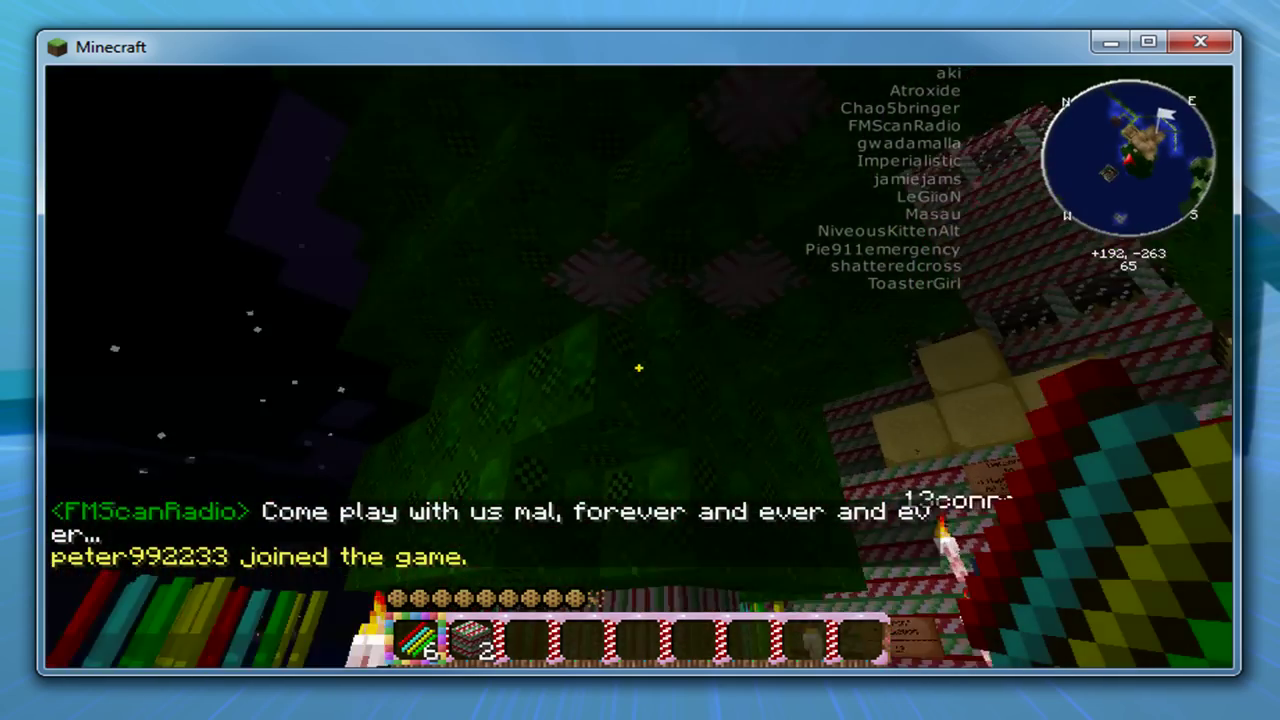
key(w)
key(w)
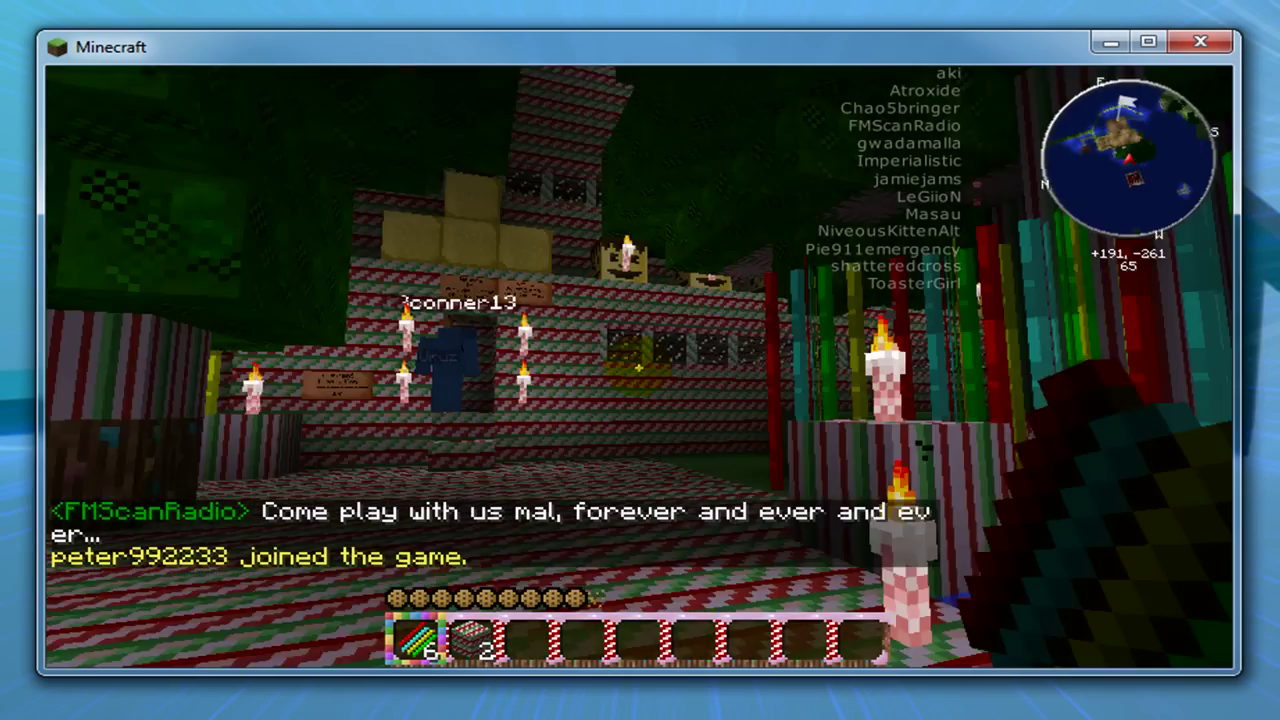
key(w)
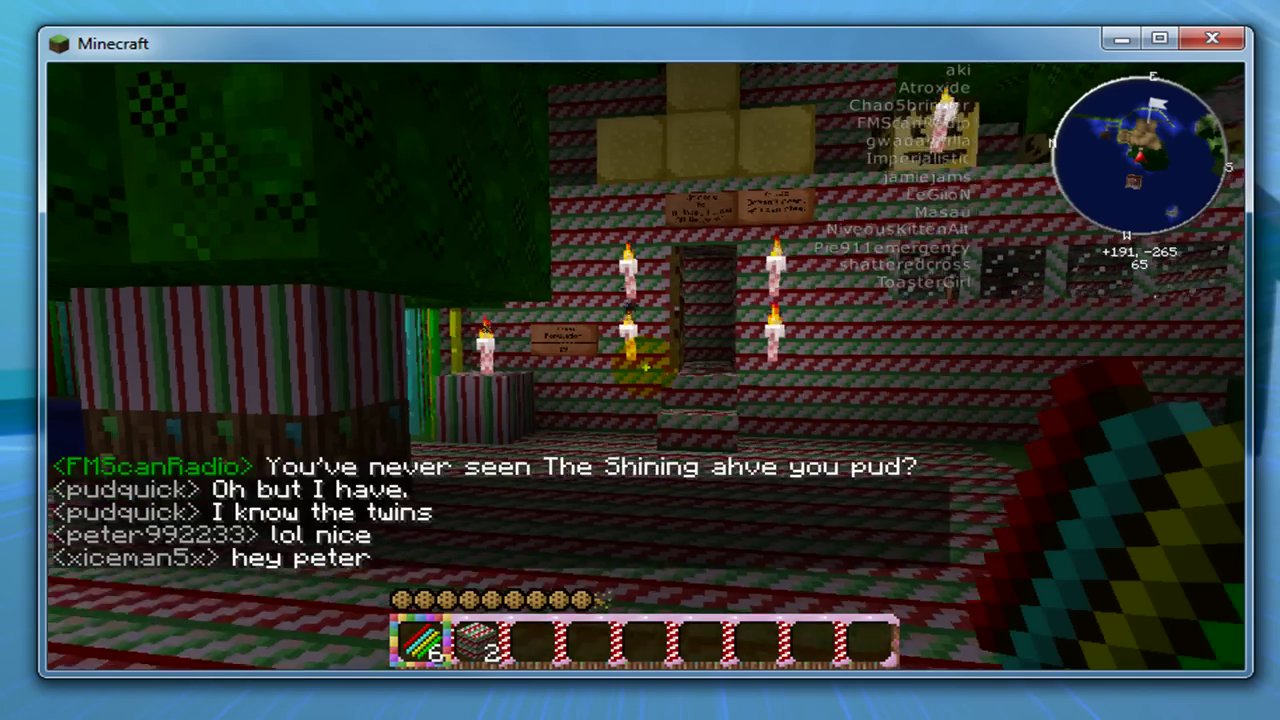
Walk back through the torch-lit front door into the house's main room.
key(w)
key(w)
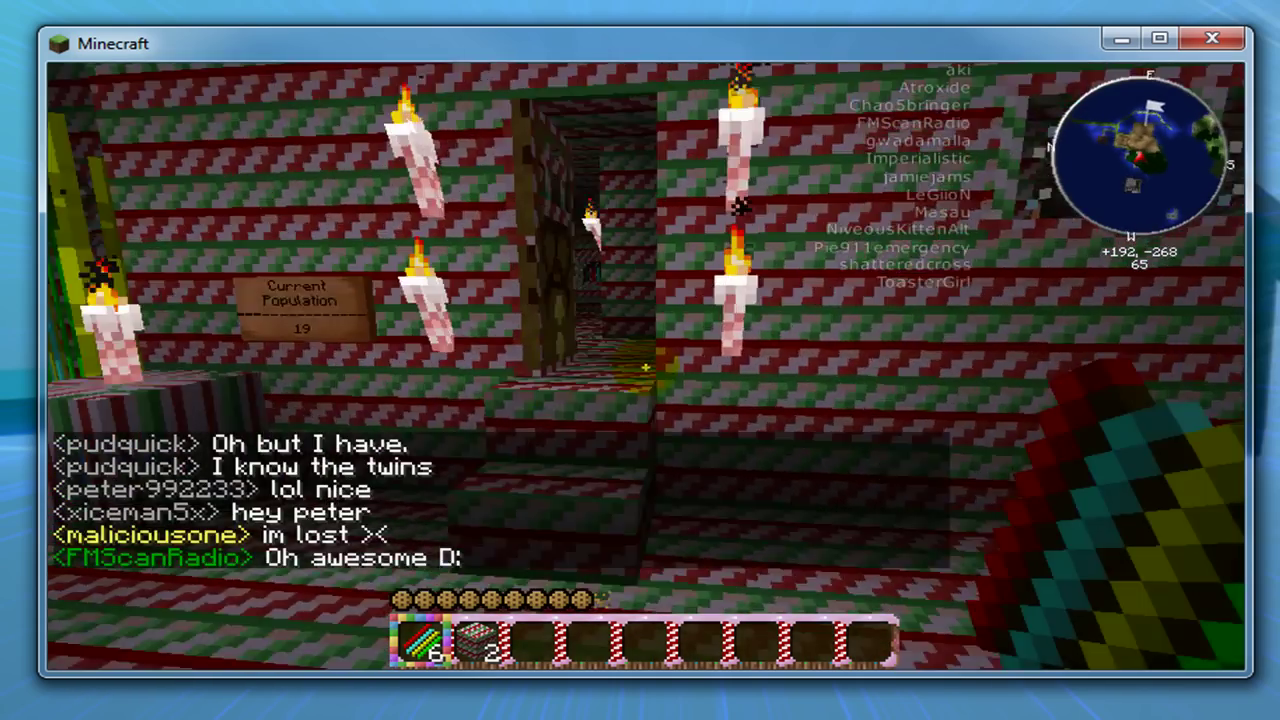
key(w)
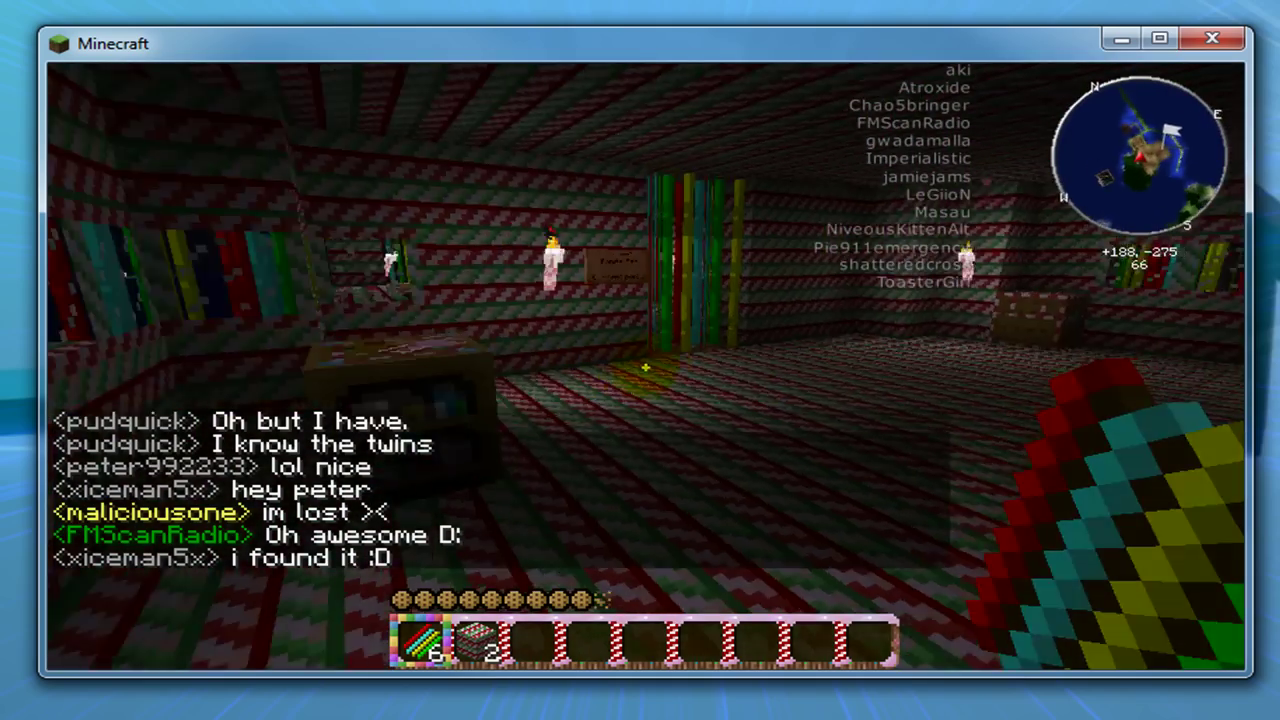
Walk through the house's main room past the staircase to the windowed area at the far end.
key(w)
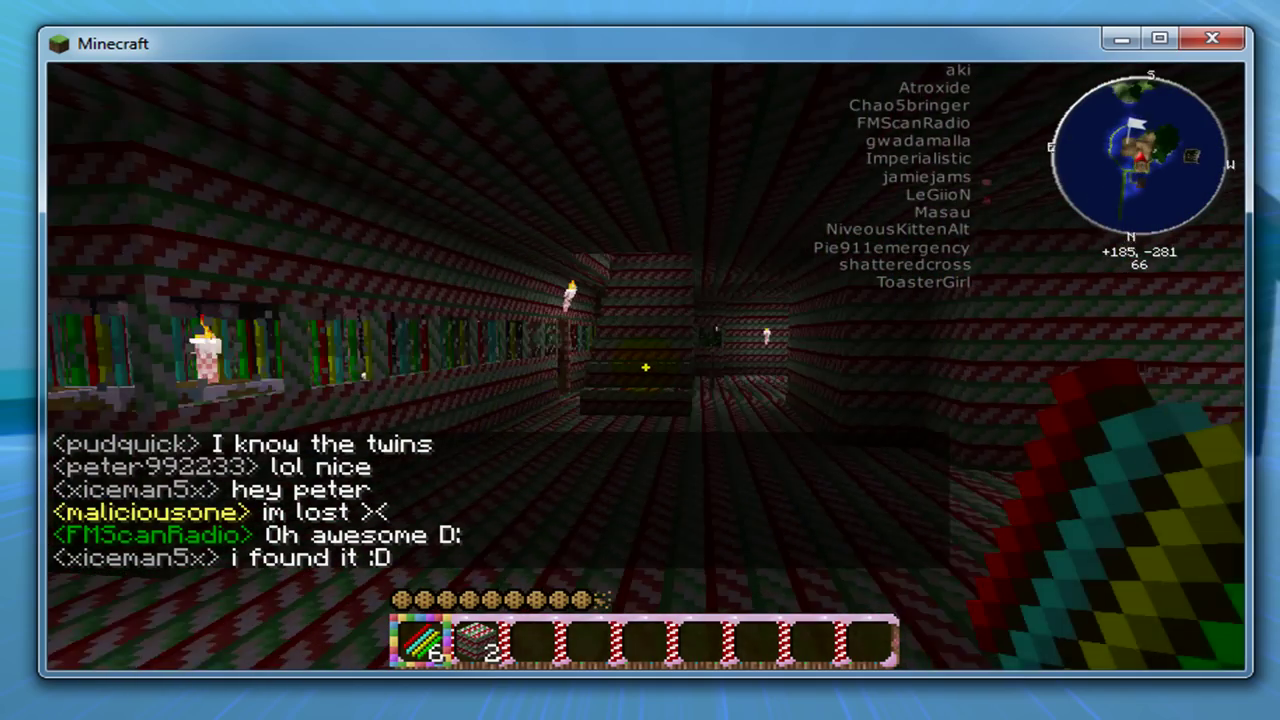
key(w)
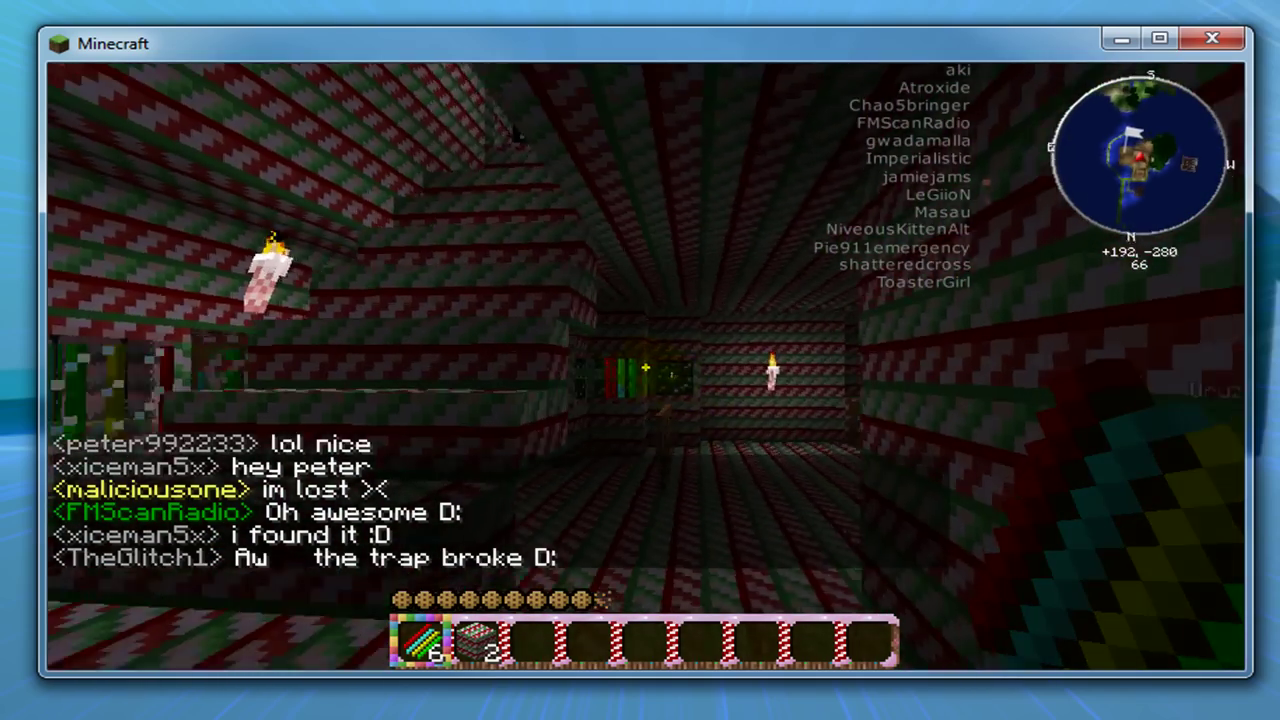
key(w)
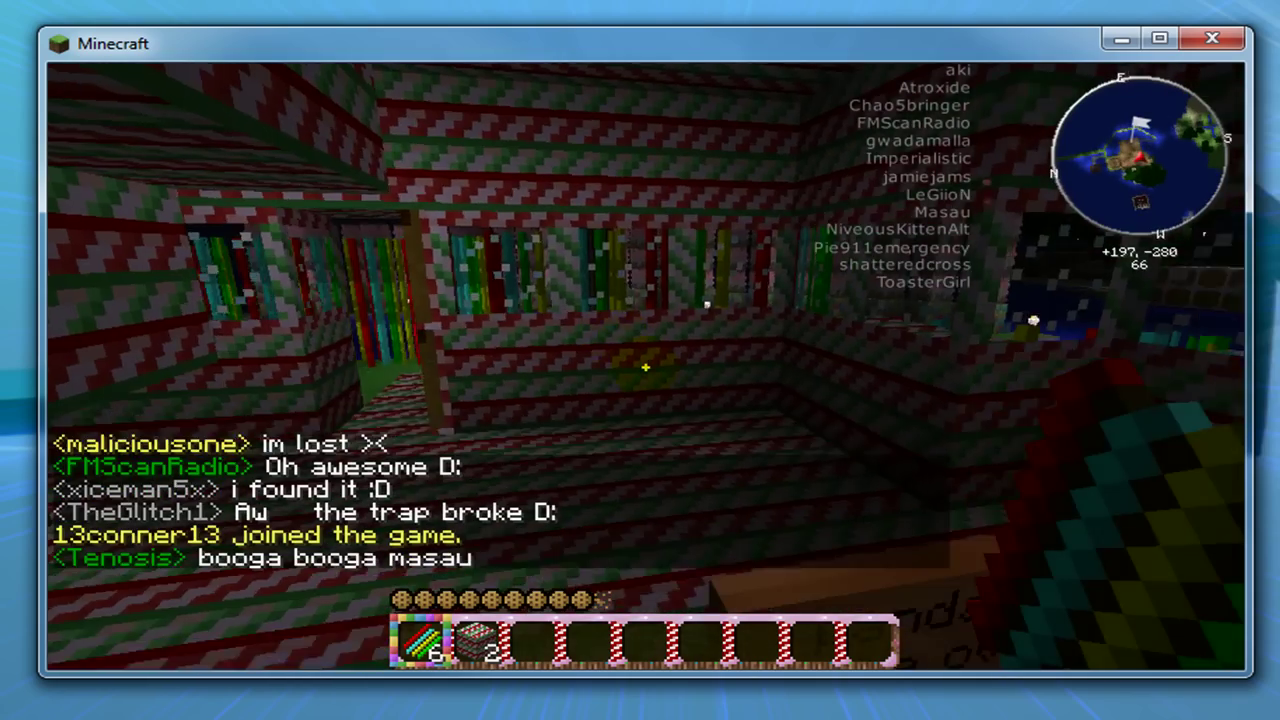
key(s)
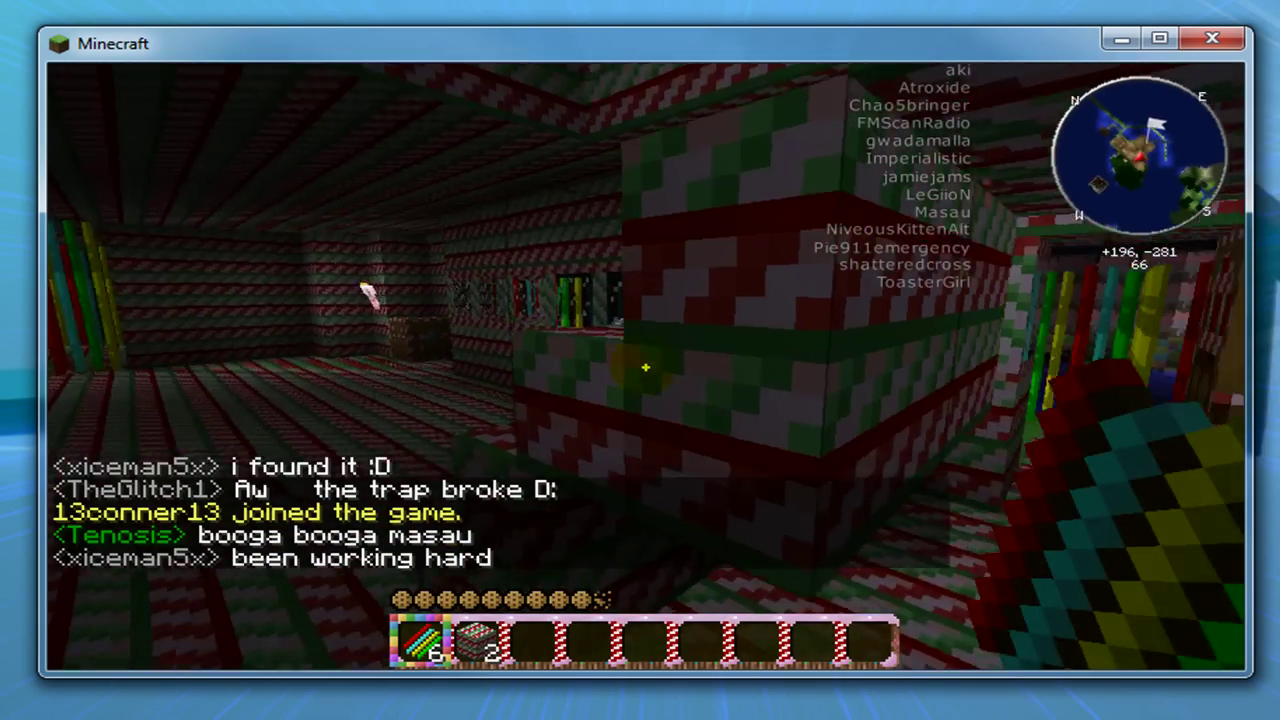
Walk back through the main room into the room with the colourful reeds and turn to face them.
key(w)
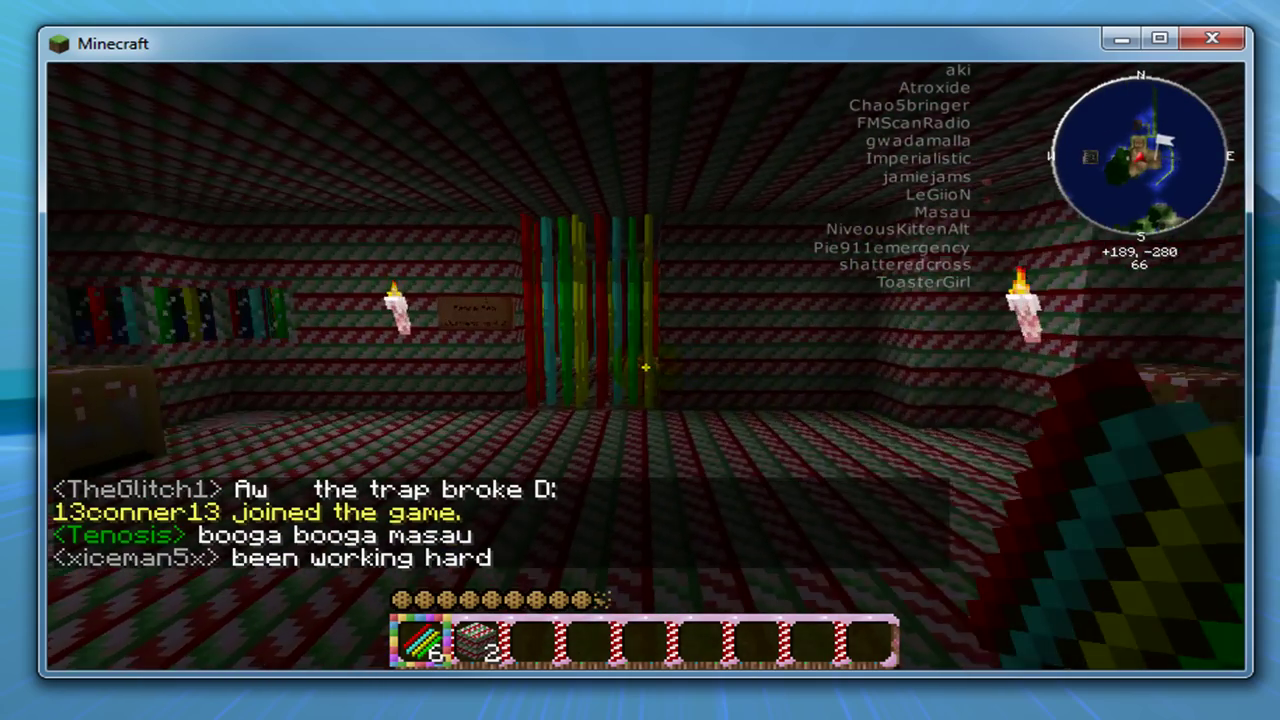
key(w)
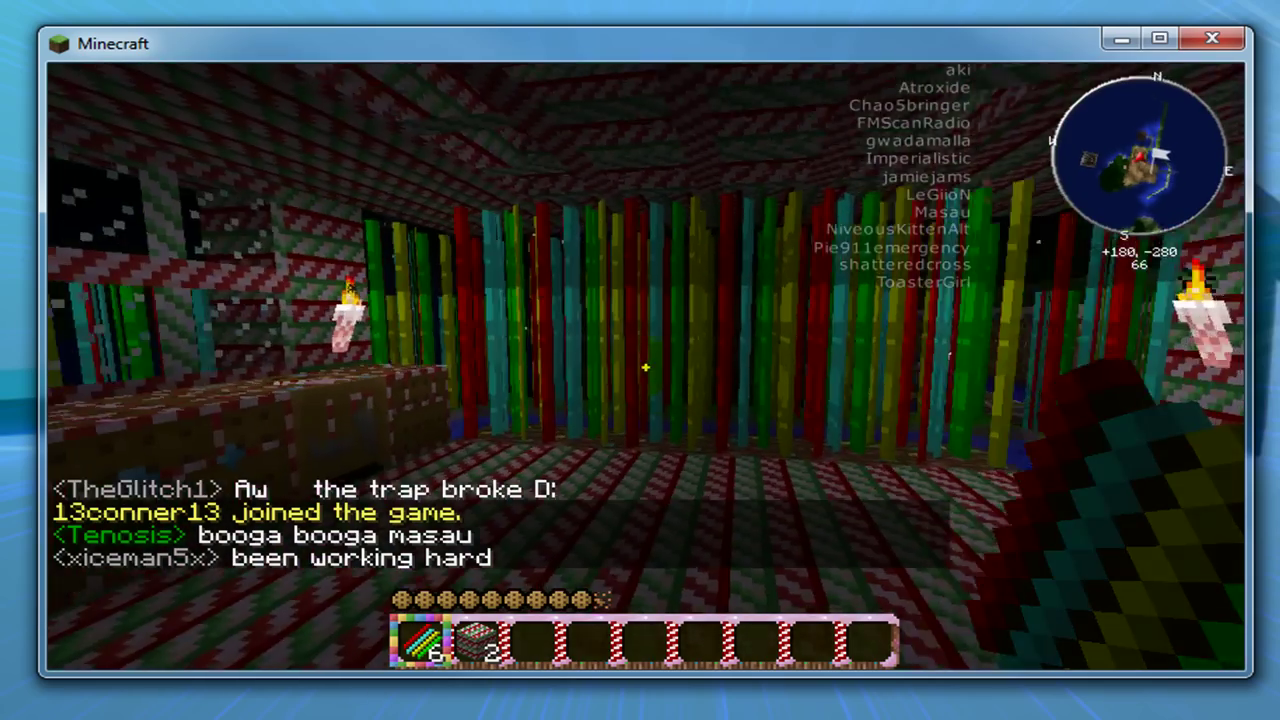
key(w)
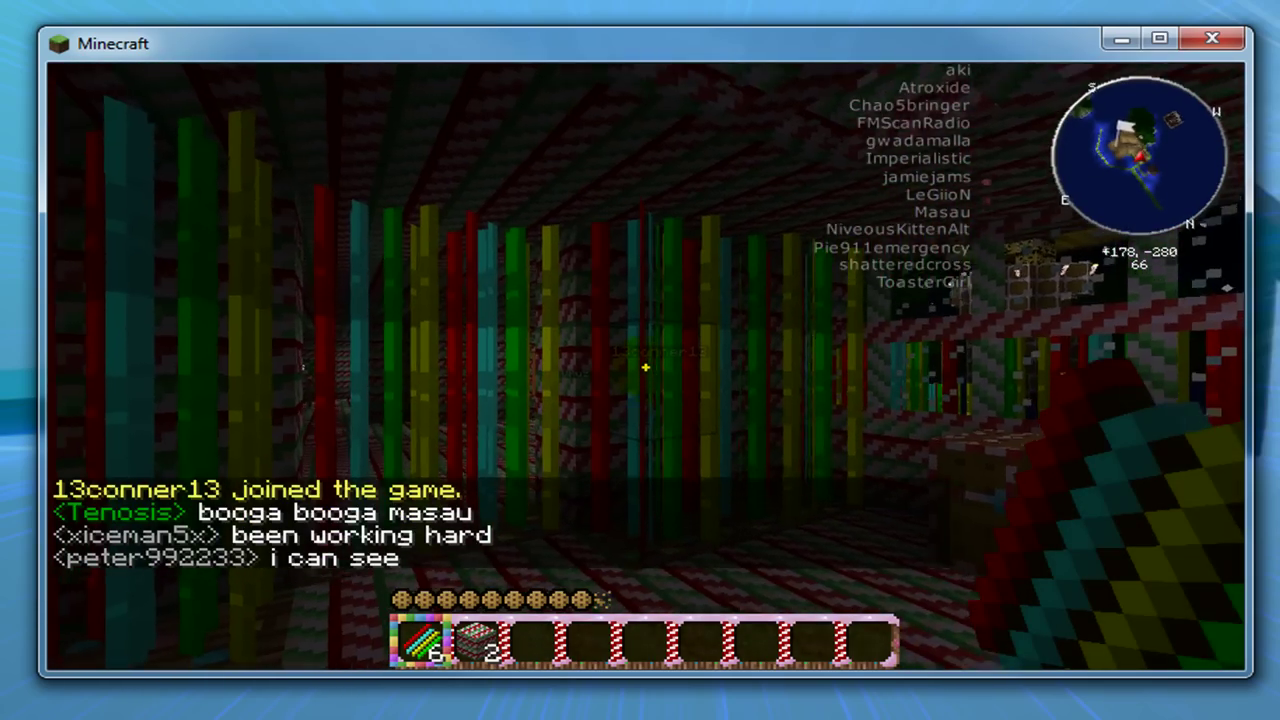
key(w)
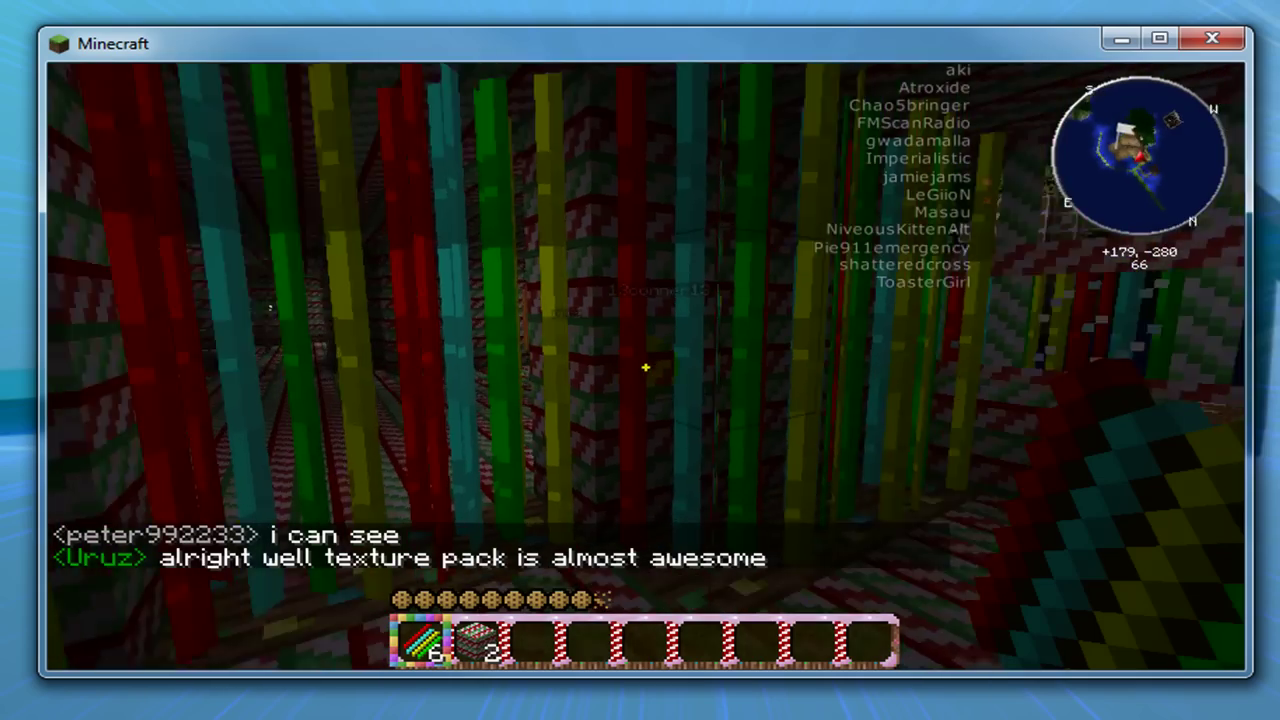
Return from the reeds to the staircase, cross to the chest near the side doorway, and leave the game.
key(w)
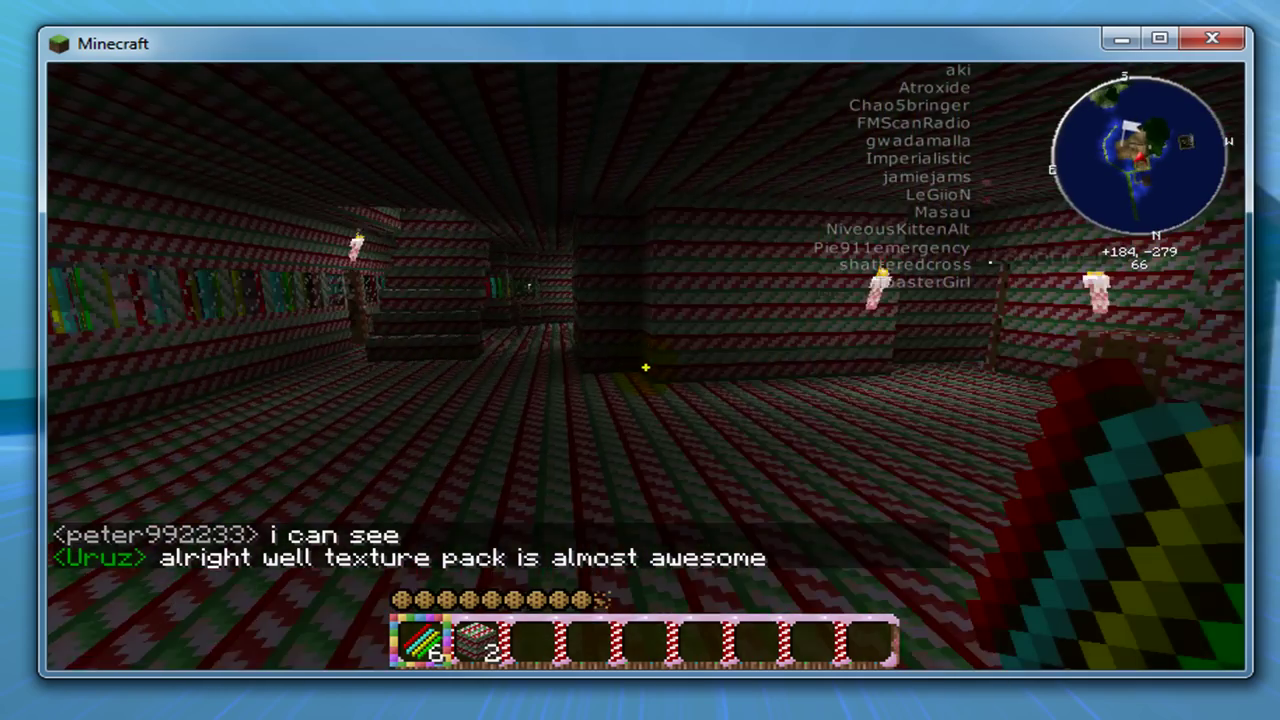
key(w)
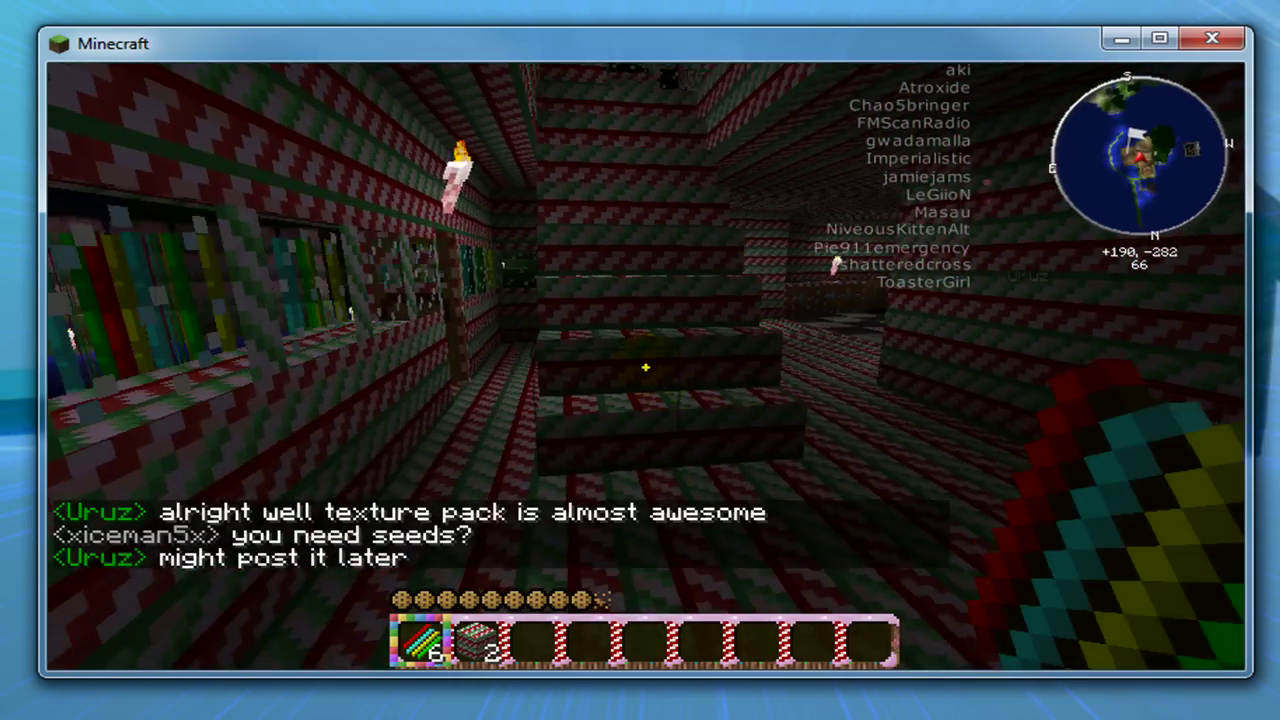
key(w)
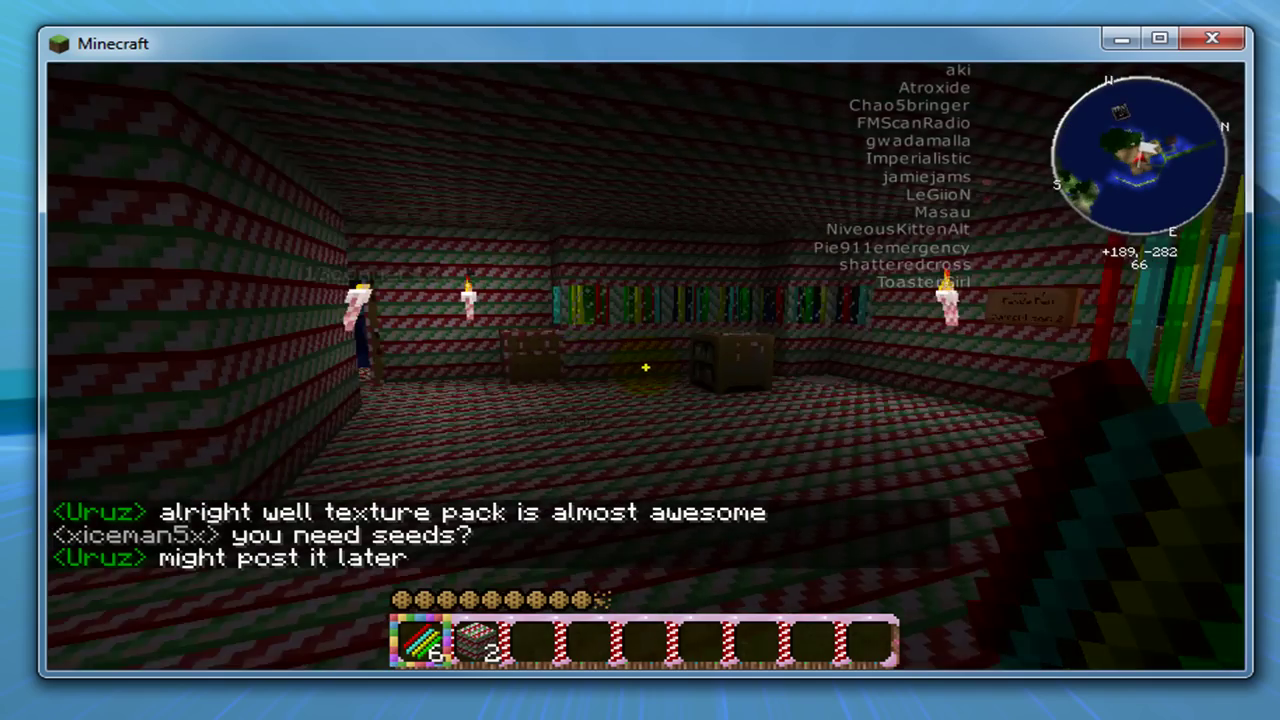
key(w)
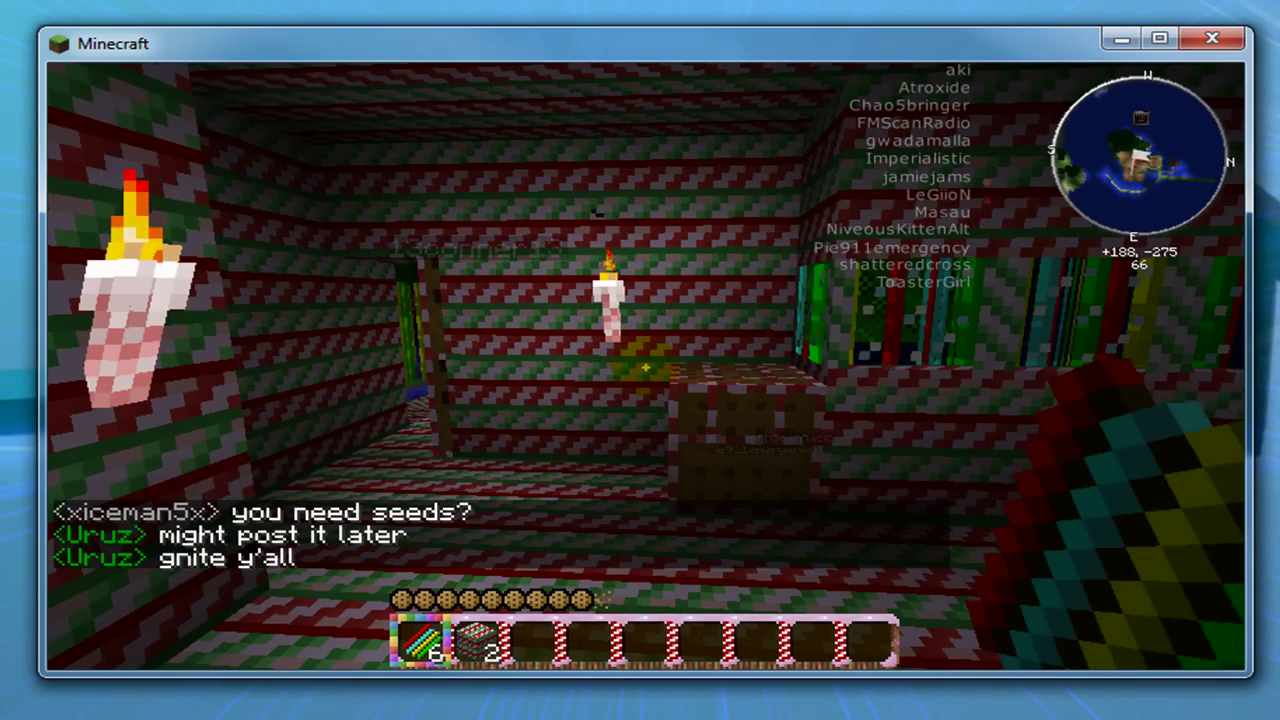
key(Escape)
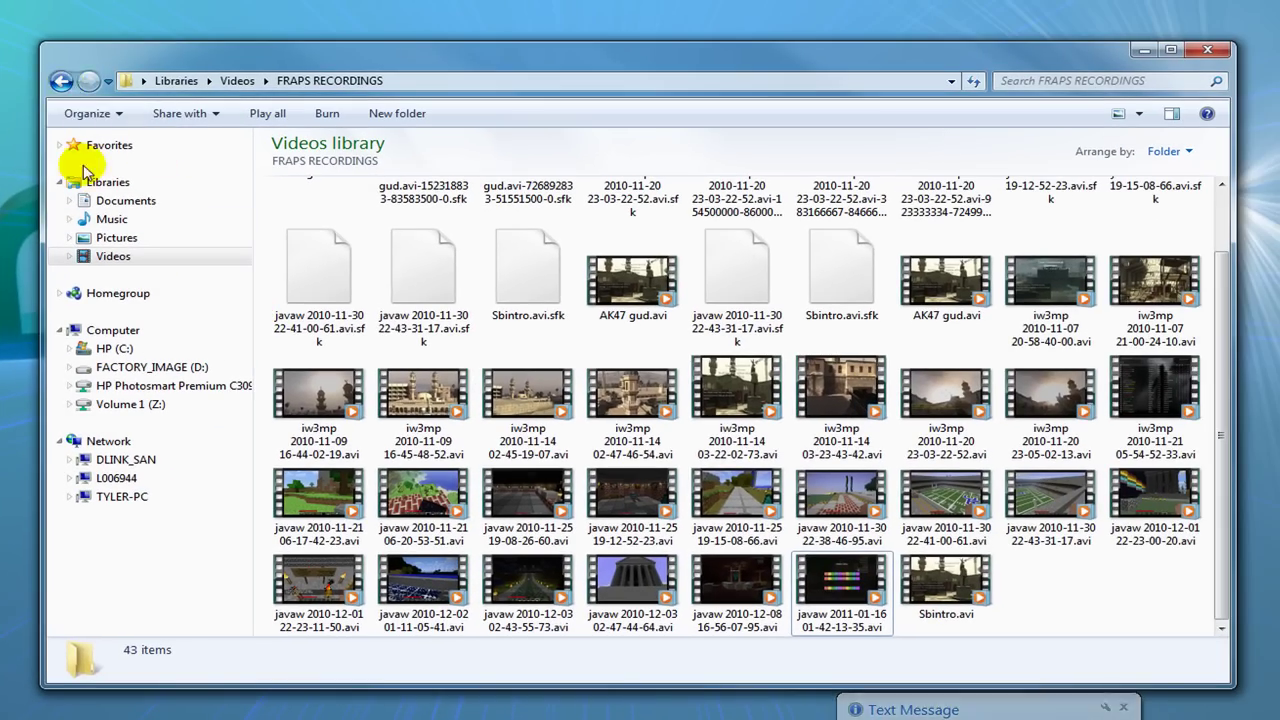
Reopen the FRAPS RECORDINGS folder from the Videos library and find the newest javaw recordings in it.
click(66, 82)
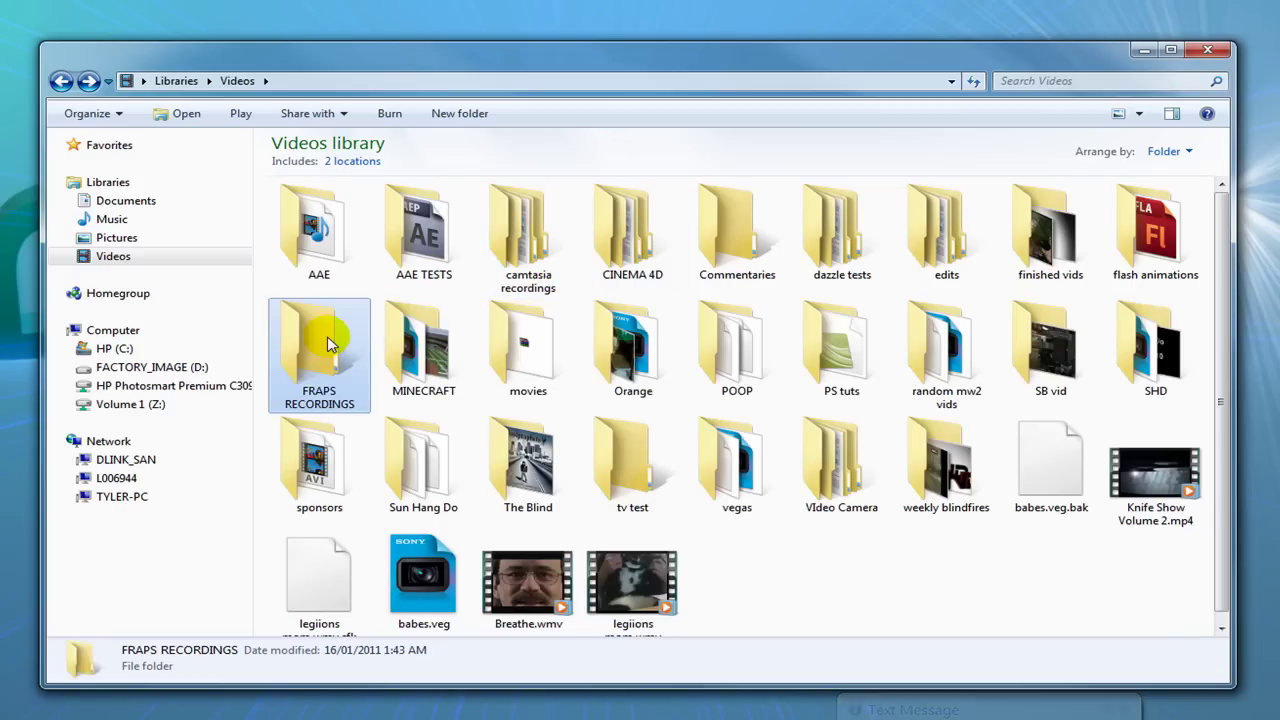
double_click(337, 343)
drag(1220, 193, 1218, 370)
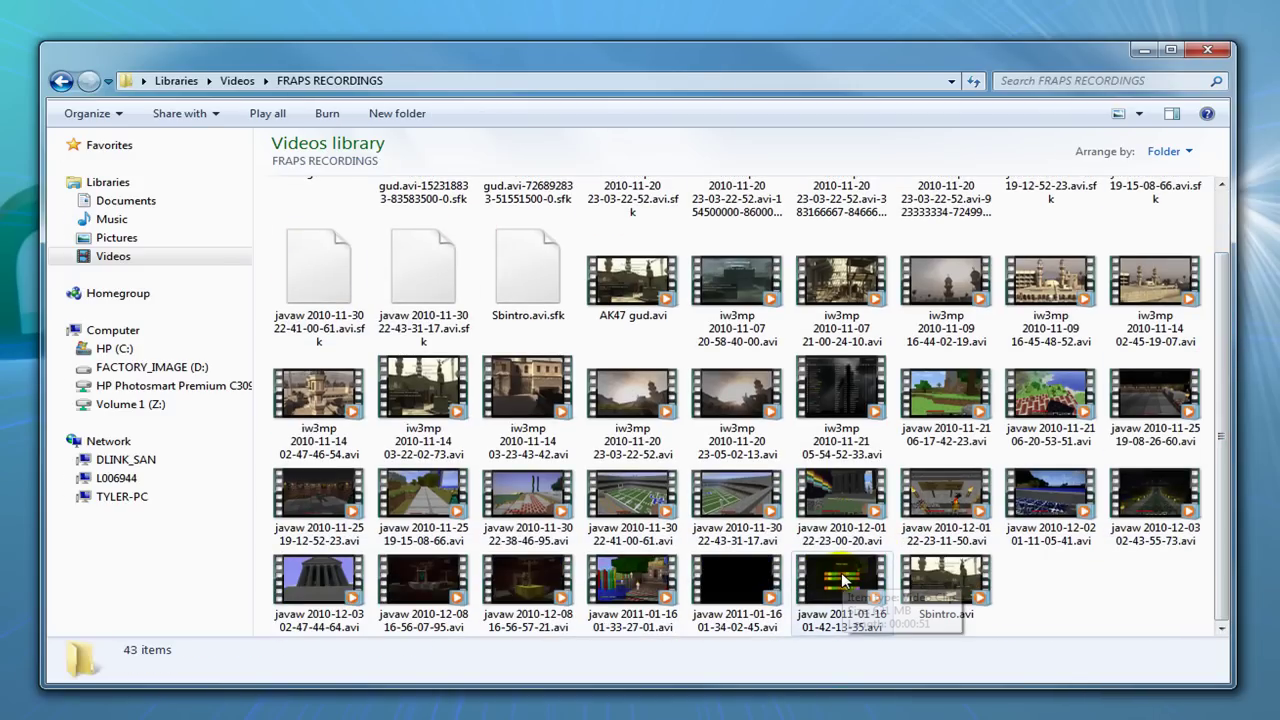